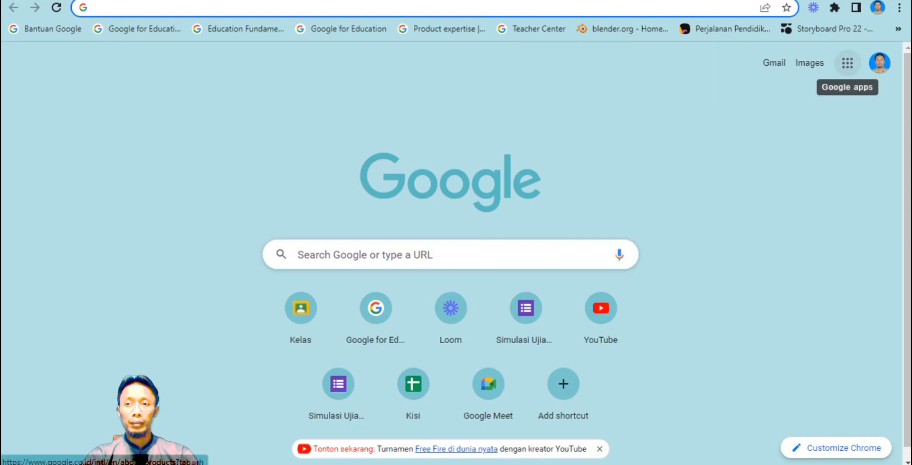
- Find Jamboard in the Google apps list and open it
{"action": "left_click", "coordinate": [847, 62]}
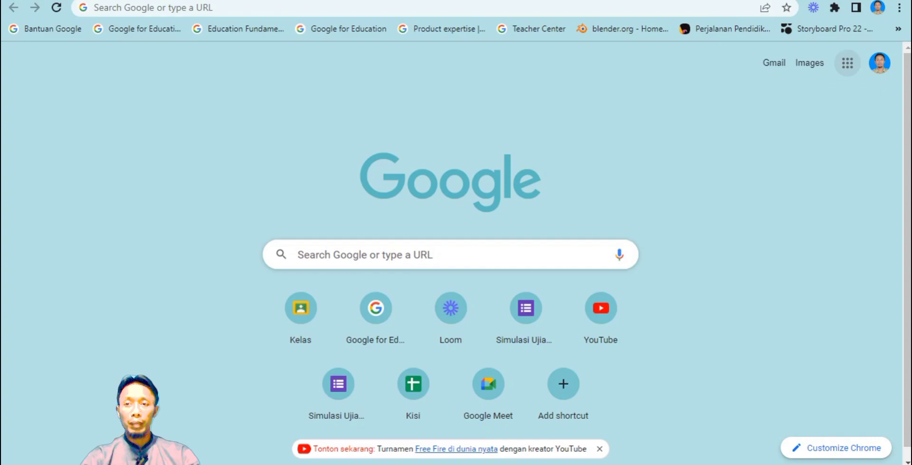
{"action": "left_click", "coordinate": [848, 62]}
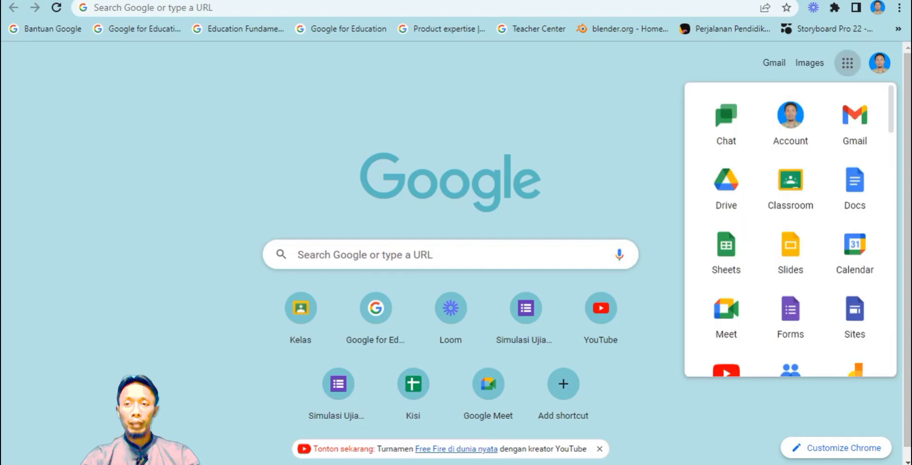
{"action": "scroll", "coordinate": [791, 228], "scroll_direction": "down", "scroll_amount": 1}
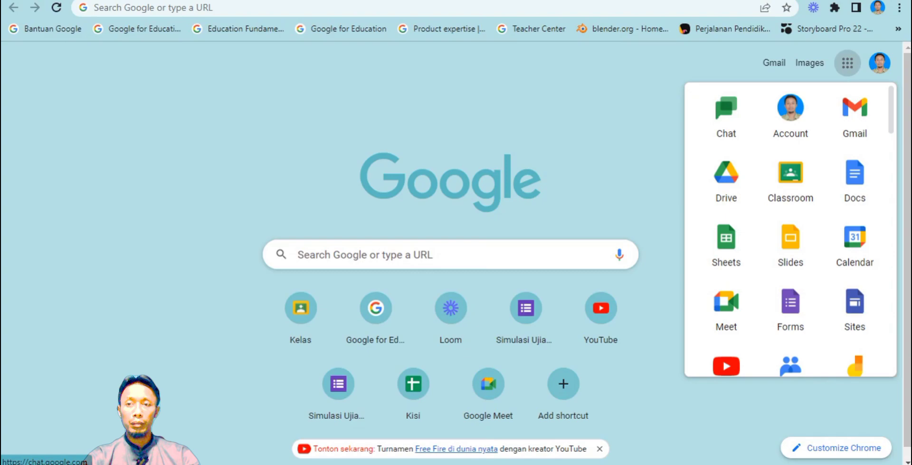
{"action": "scroll", "coordinate": [791, 228], "scroll_direction": "down", "scroll_amount": 6}
{"action": "scroll", "coordinate": [790, 228], "scroll_direction": "up", "scroll_amount": 4}
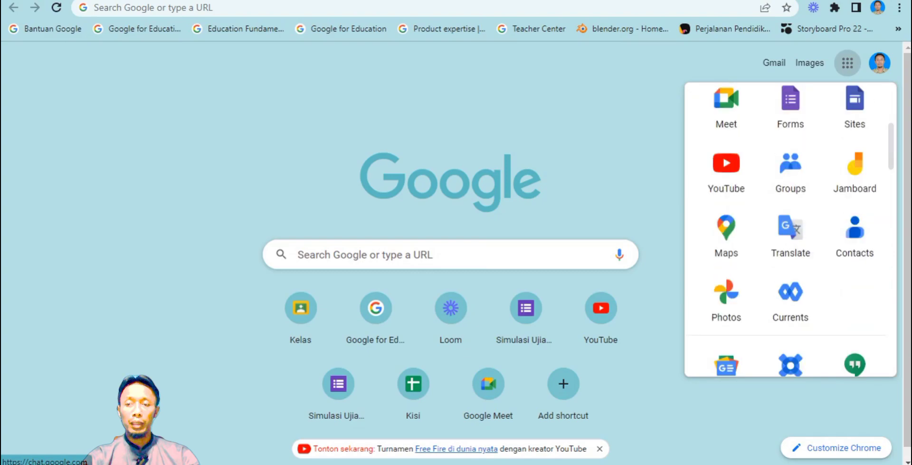
{"action": "scroll", "coordinate": [791, 228], "scroll_direction": "up", "scroll_amount": 1}
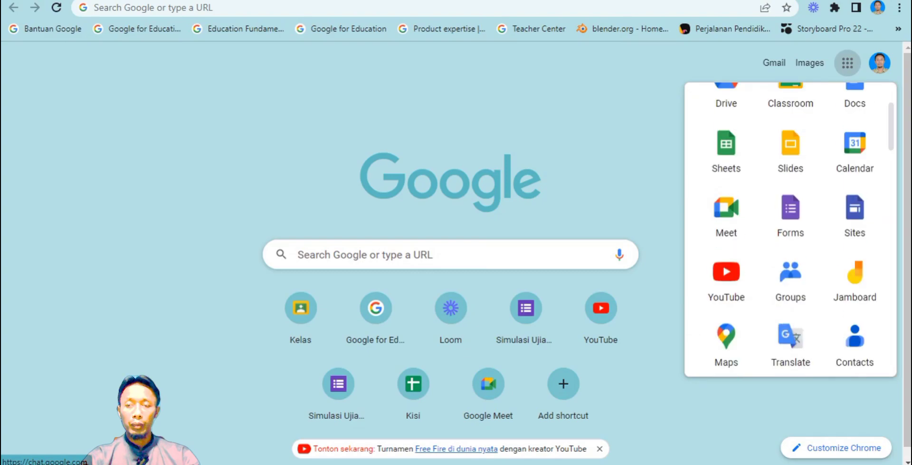
{"action": "scroll", "coordinate": [790, 228], "scroll_direction": "up", "scroll_amount": 1}
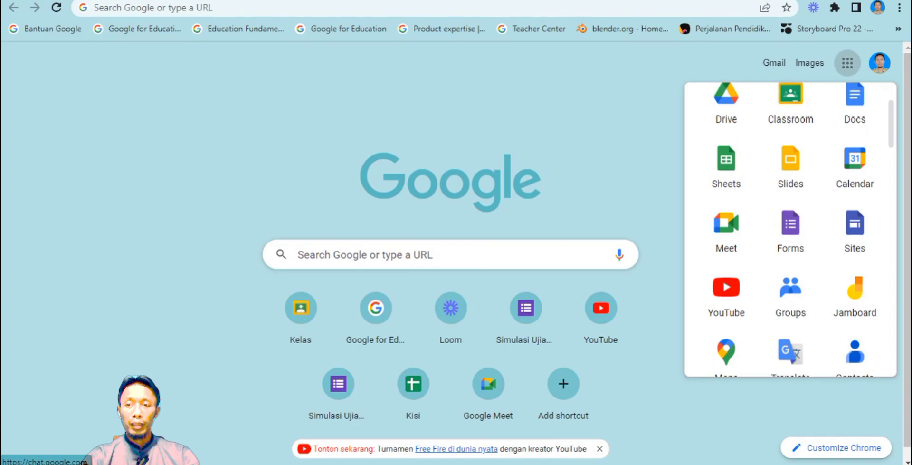
{"action": "scroll", "coordinate": [791, 228], "scroll_direction": "down", "scroll_amount": 1}
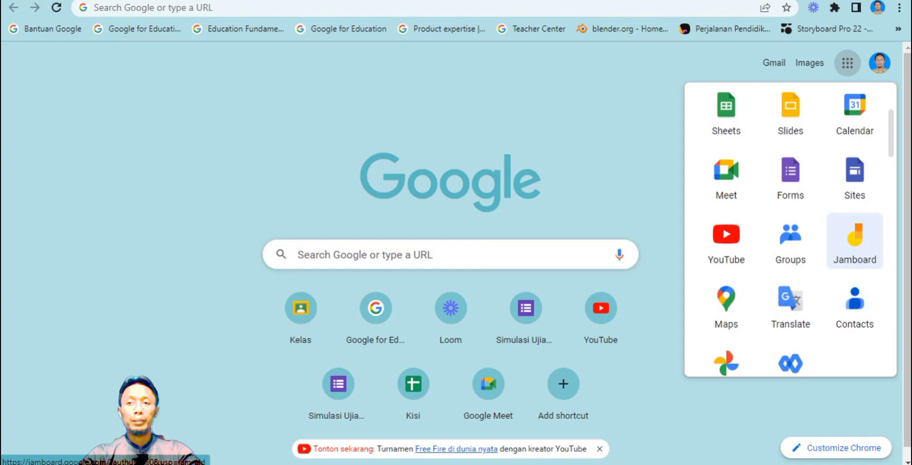
{"action": "left_click", "coordinate": [726, 240]}
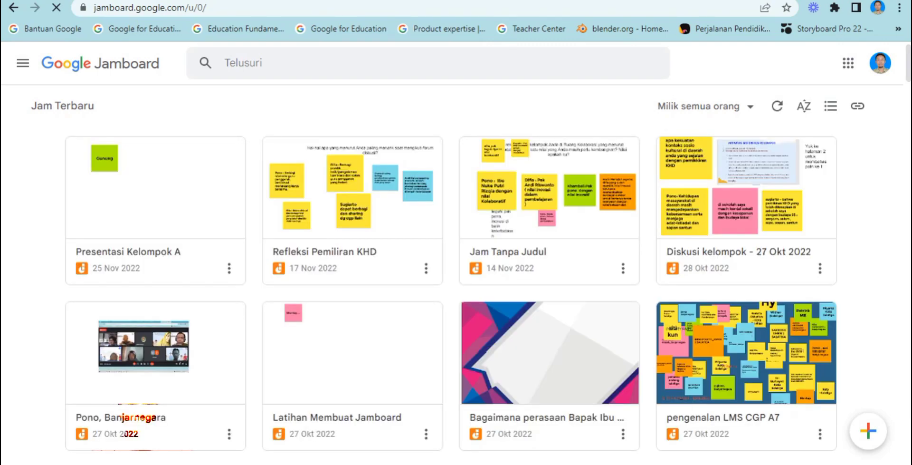
- Look through the recent jams and create a new blank jam
{"action": "mouse_move", "coordinate": [594, 200]}
{"action": "scroll", "coordinate": [452, 285], "scroll_direction": "down", "scroll_amount": 4}
{"action": "scroll", "coordinate": [452, 285], "scroll_direction": "down", "scroll_amount": 5}
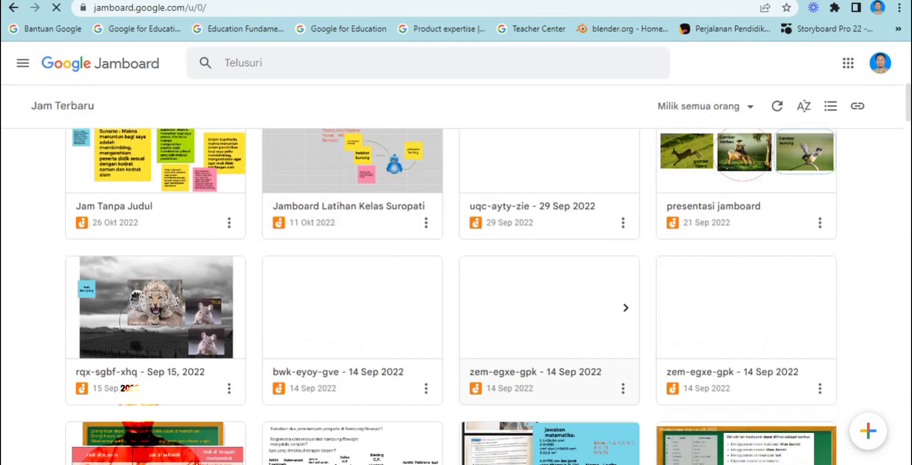
{"action": "scroll", "coordinate": [451, 285], "scroll_direction": "up", "scroll_amount": 9}
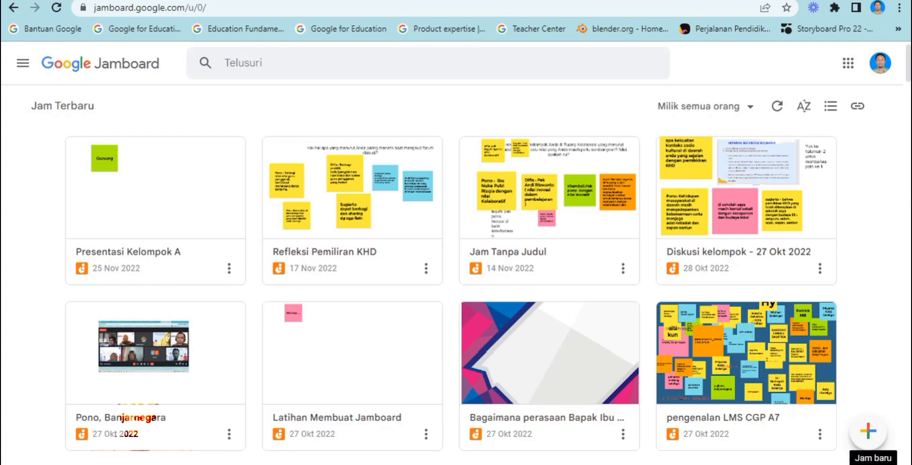
{"action": "left_click", "coordinate": [869, 431]}
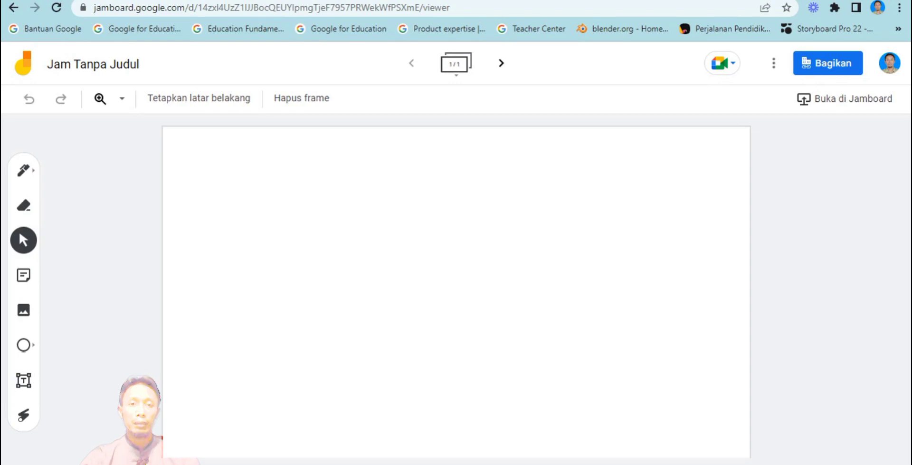
- Rename the untitled jam as "Presentasi Kelompok A"
{"action": "left_click", "coordinate": [93, 64]}
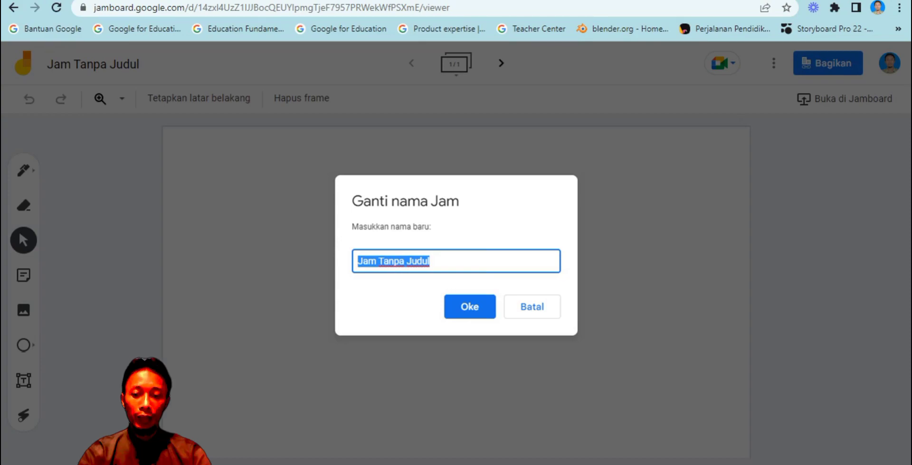
{"action": "type", "text": "Prese"}
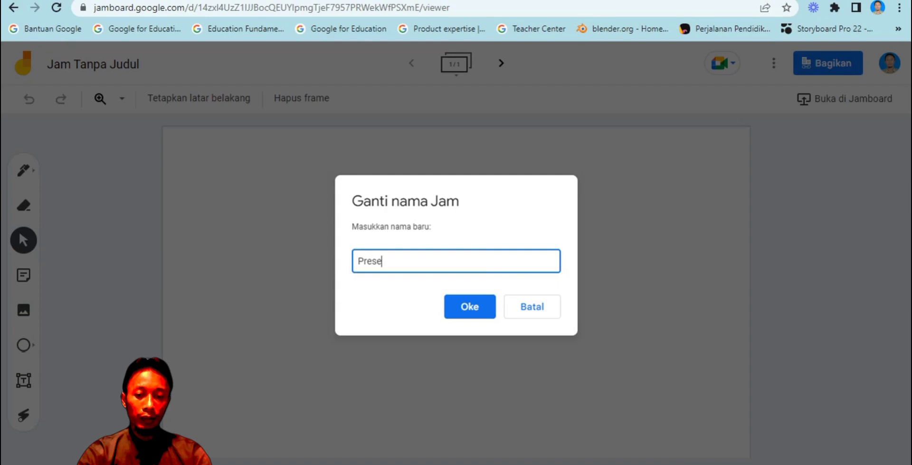
{"action": "type", "text": "ntasi"}
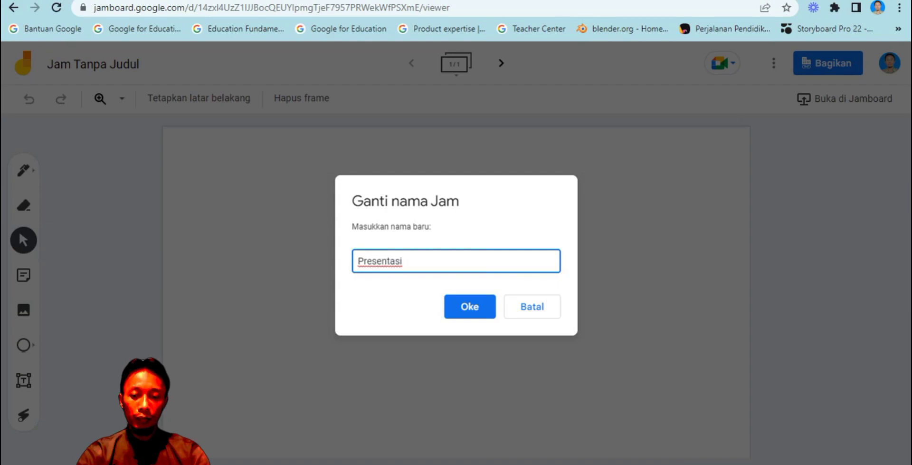
{"action": "type", "text": " Kelompok A"}
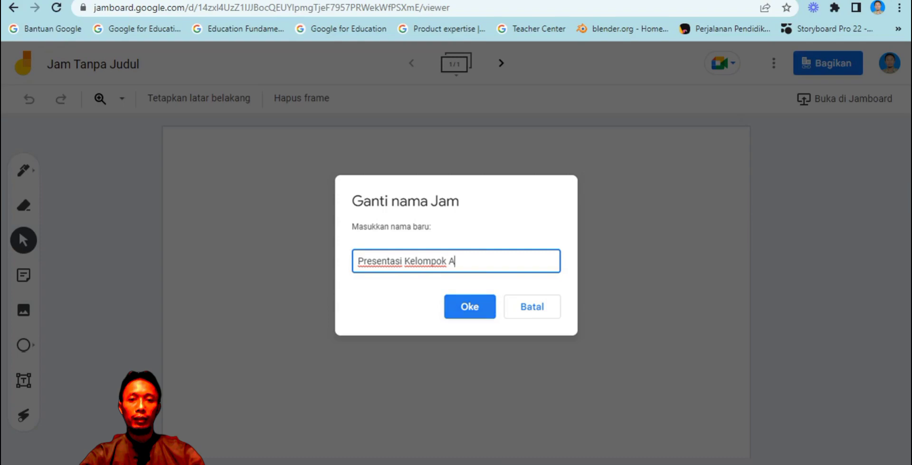
{"action": "key", "text": "Return"}
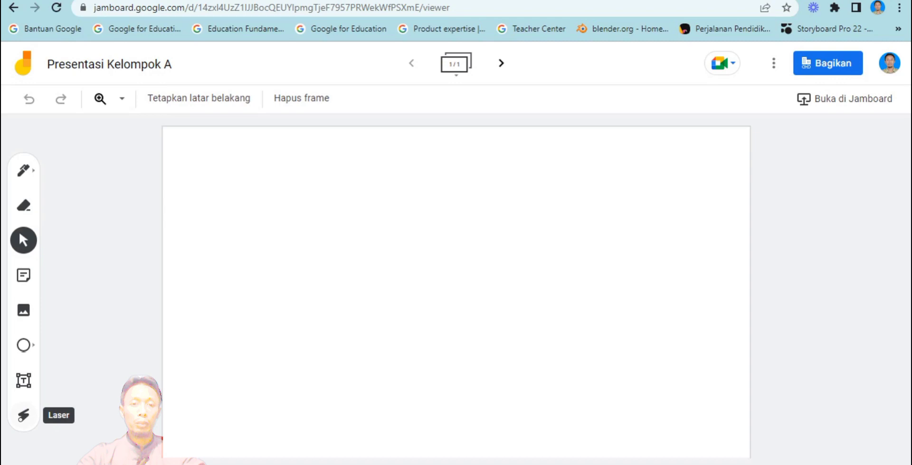
- Make three curved strokes across the middle of the blank frame with the Laser tool
{"action": "left_click", "coordinate": [23, 414]}
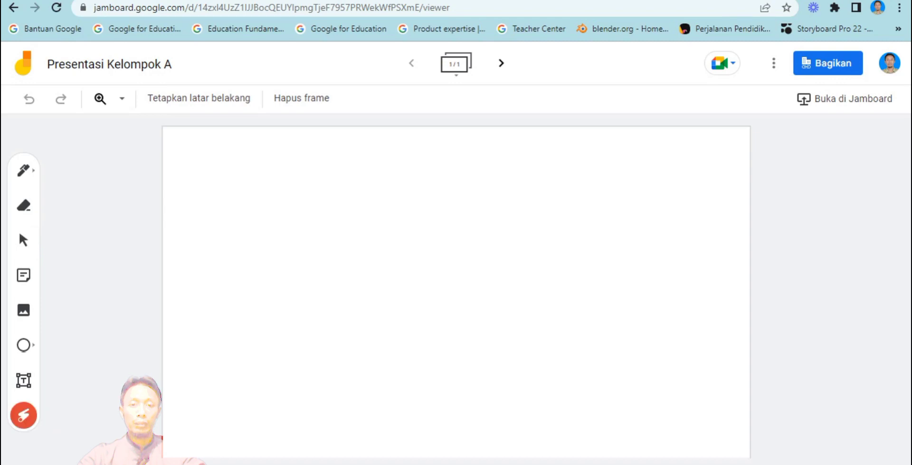
{"action": "mouse_move", "coordinate": [356, 285]}
{"action": "left_mouse_down"}
{"action": "mouse_move", "coordinate": [454, 291]}
{"action": "mouse_move", "coordinate": [441, 359]}
{"action": "left_mouse_up"}
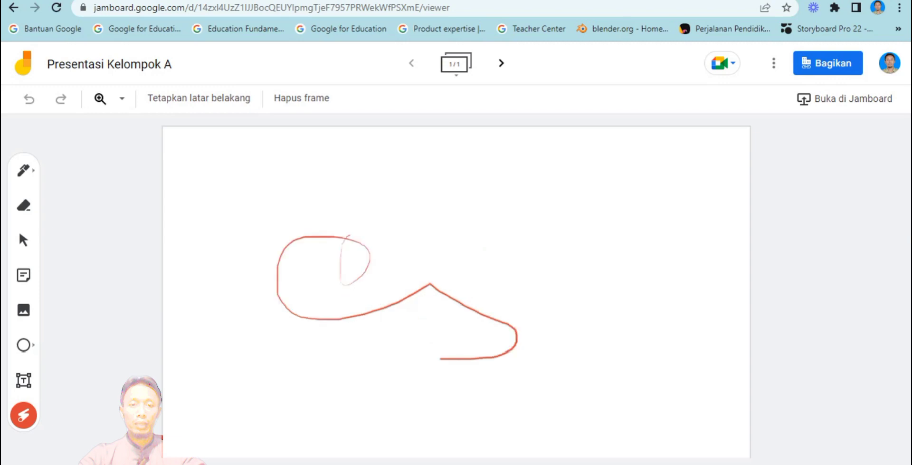
{"action": "left_click_drag", "start_coordinate": [570, 295], "coordinate": [439, 234]}
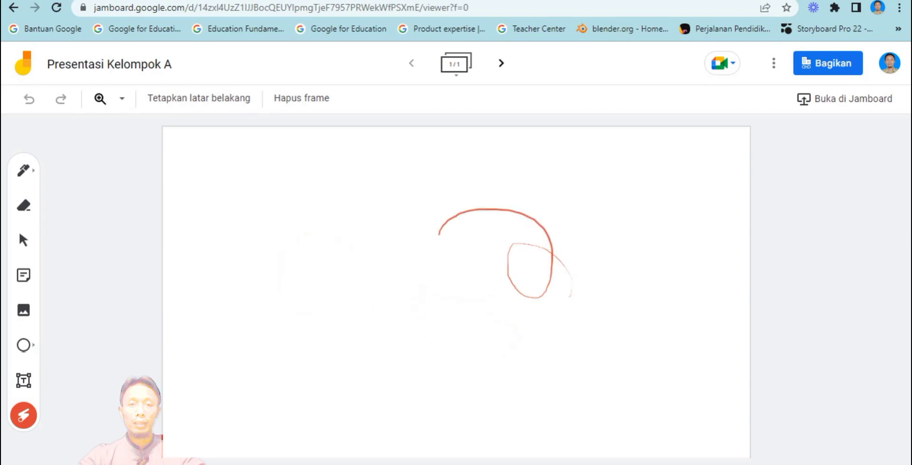
{"action": "left_click_drag", "start_coordinate": [442, 265], "coordinate": [287, 261]}
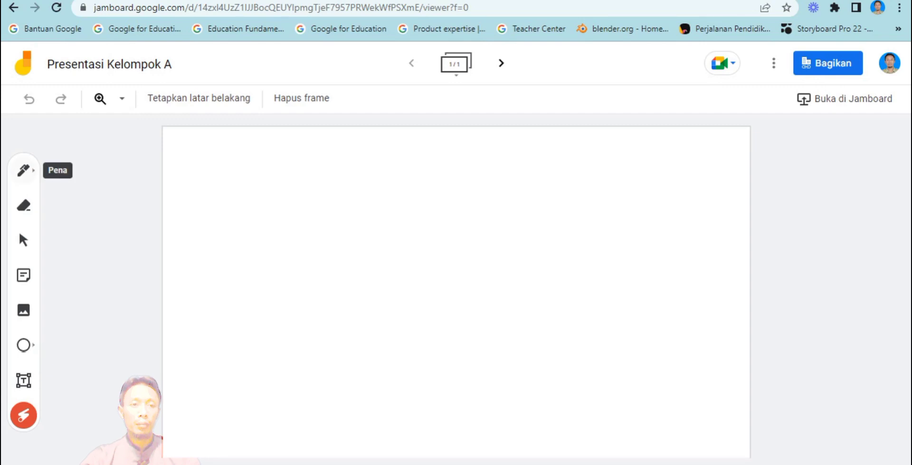
- Draw a looping freehand scribble in the upper-left part of the frame with the marker (Spidol) in blue
{"action": "left_click", "coordinate": [24, 170]}
{"action": "left_click", "coordinate": [23, 171]}
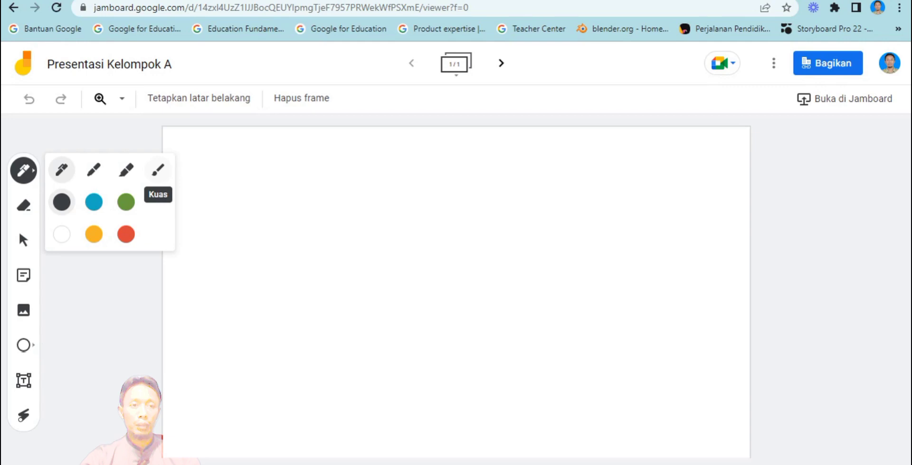
{"action": "left_click", "coordinate": [94, 169]}
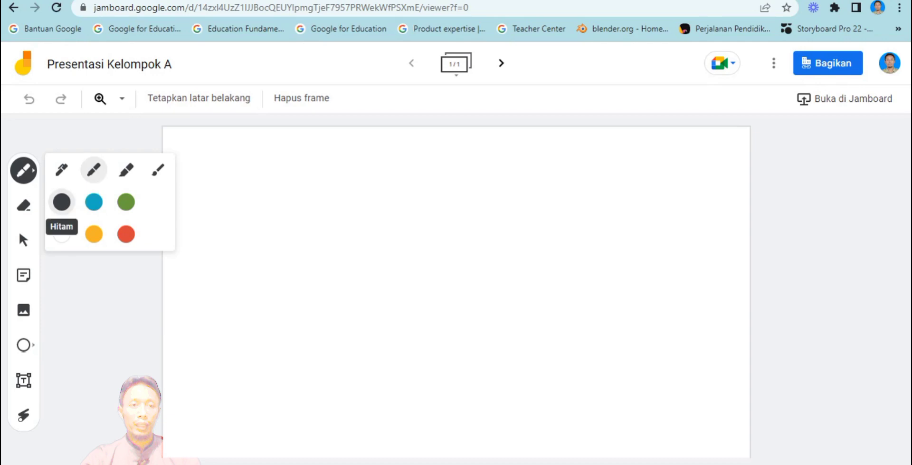
{"action": "left_click", "coordinate": [94, 202]}
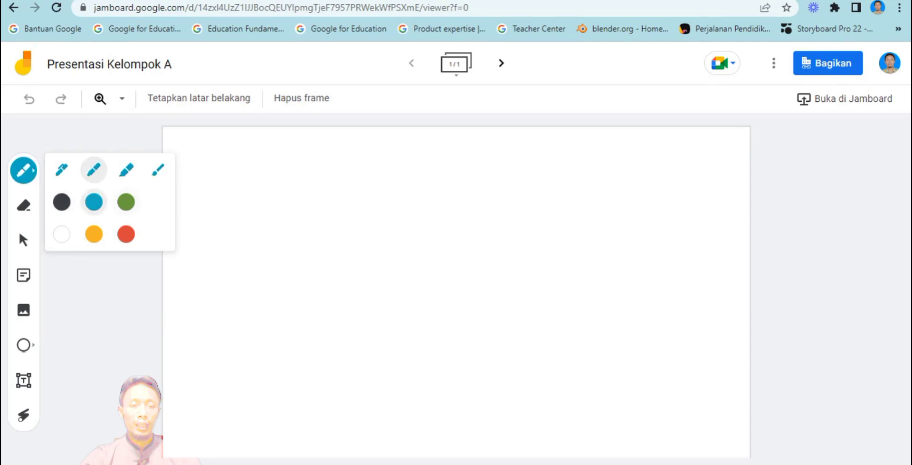
{"action": "left_click", "coordinate": [126, 201]}
{"action": "left_click", "coordinate": [94, 234]}
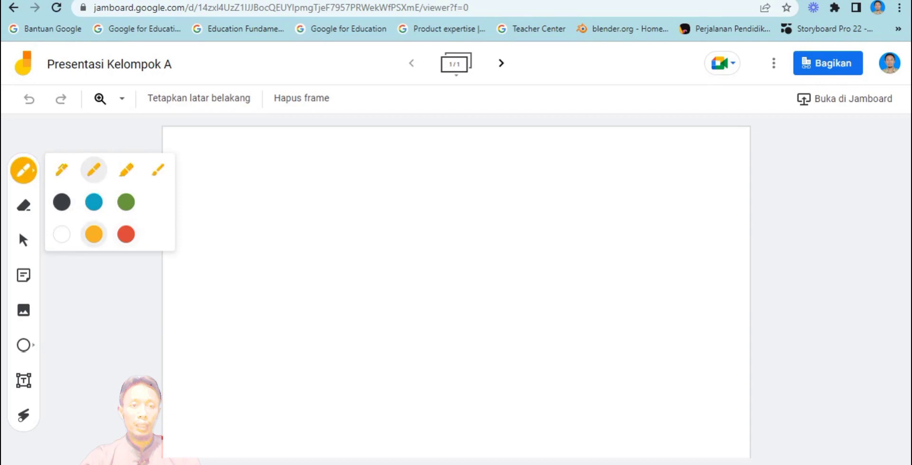
{"action": "left_click", "coordinate": [126, 233]}
{"action": "left_click", "coordinate": [93, 202]}
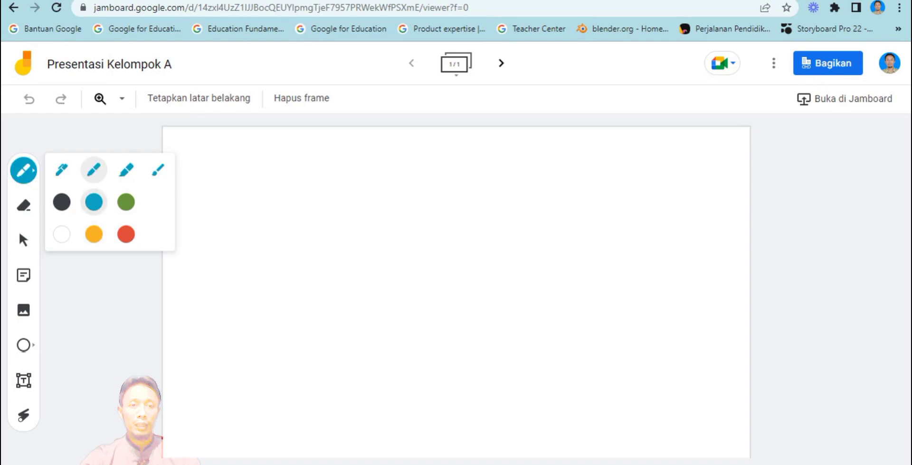
{"action": "mouse_move", "coordinate": [227, 186]}
{"action": "left_mouse_down"}
{"action": "mouse_move", "coordinate": [320, 179]}
{"action": "mouse_move", "coordinate": [333, 196]}
{"action": "mouse_move", "coordinate": [305, 244]}
{"action": "left_mouse_up"}
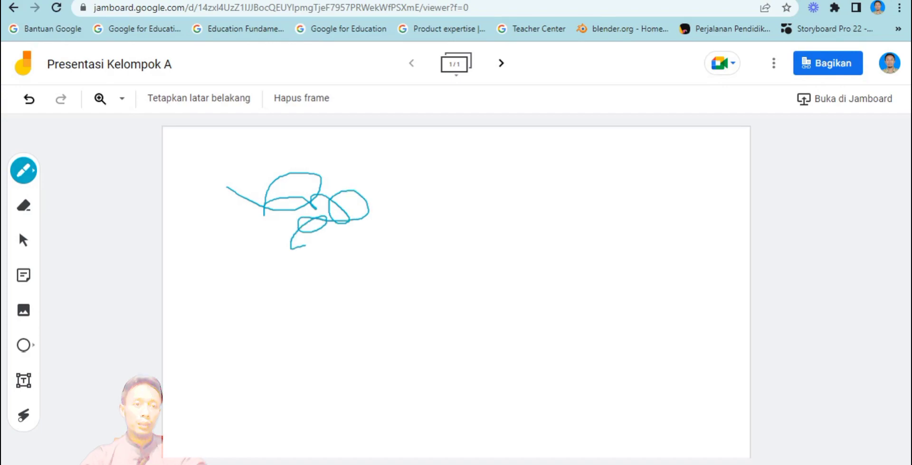
- Erase the left portion of the blue scribble with the Eraser
{"action": "left_click", "coordinate": [23, 205]}
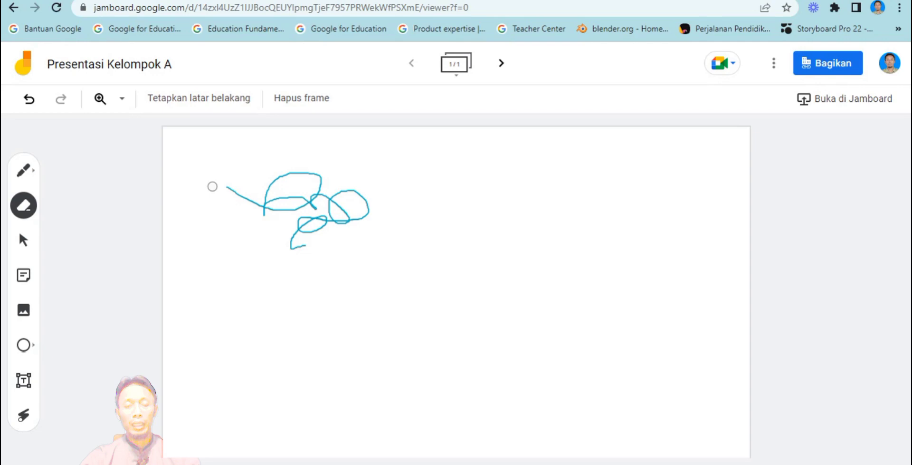
{"action": "mouse_move", "coordinate": [214, 186]}
{"action": "left_mouse_down"}
{"action": "mouse_move", "coordinate": [265, 210]}
{"action": "mouse_move", "coordinate": [274, 181]}
{"action": "mouse_move", "coordinate": [317, 170]}
{"action": "mouse_move", "coordinate": [315, 211]}
{"action": "mouse_move", "coordinate": [281, 204]}
{"action": "left_mouse_up"}
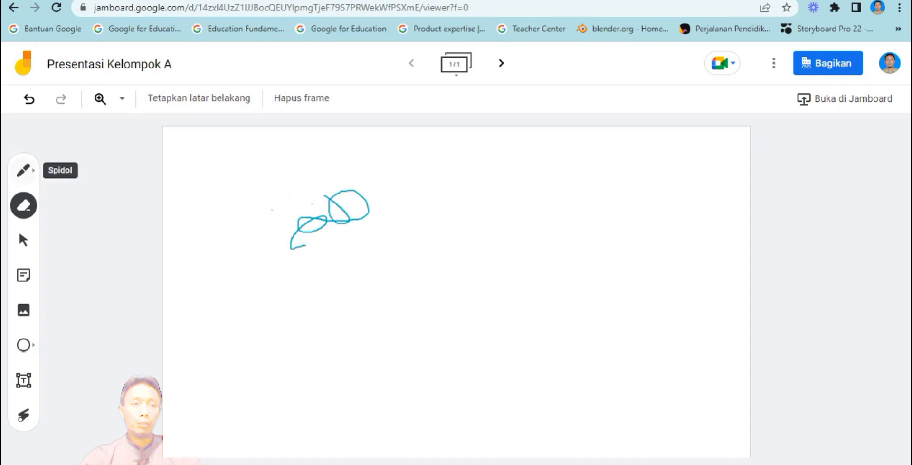
- Draw a short blue marker stroke to the left of the remaining scribble and undo it
{"action": "left_click", "coordinate": [23, 170]}
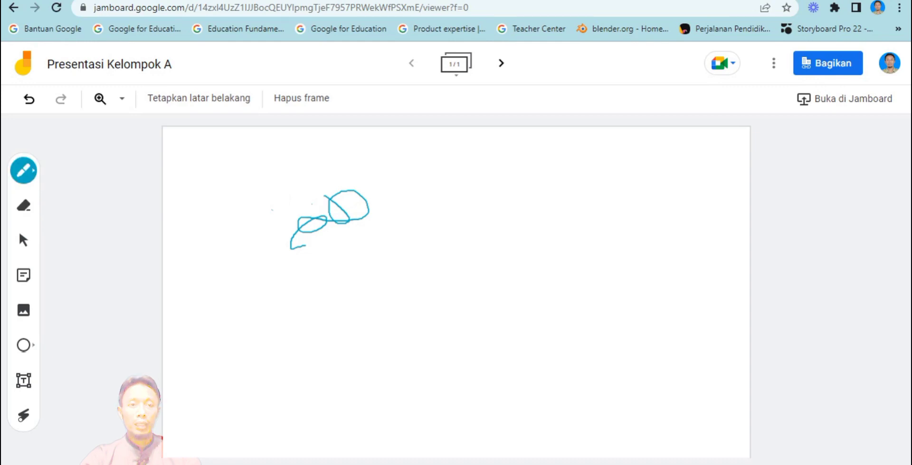
{"action": "mouse_move", "coordinate": [196, 175]}
{"action": "left_mouse_down"}
{"action": "mouse_move", "coordinate": [201, 209]}
{"action": "mouse_move", "coordinate": [271, 193]}
{"action": "left_mouse_up"}
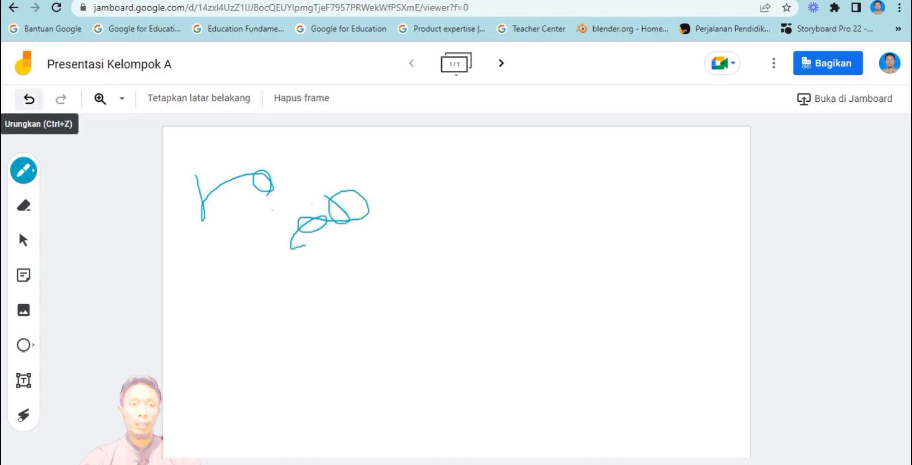
{"action": "left_click", "coordinate": [29, 99]}
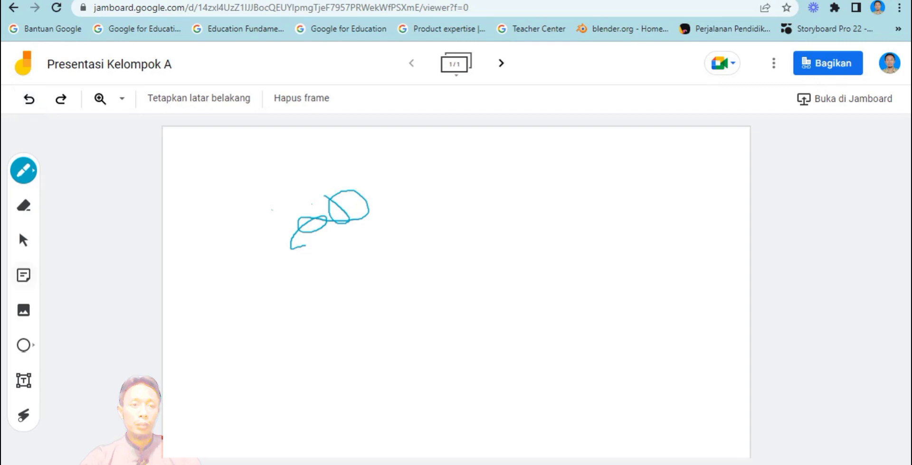
- Start a new sticky note and try the green, blue, pink and orange colours before settling on blue
{"action": "left_click", "coordinate": [23, 275]}
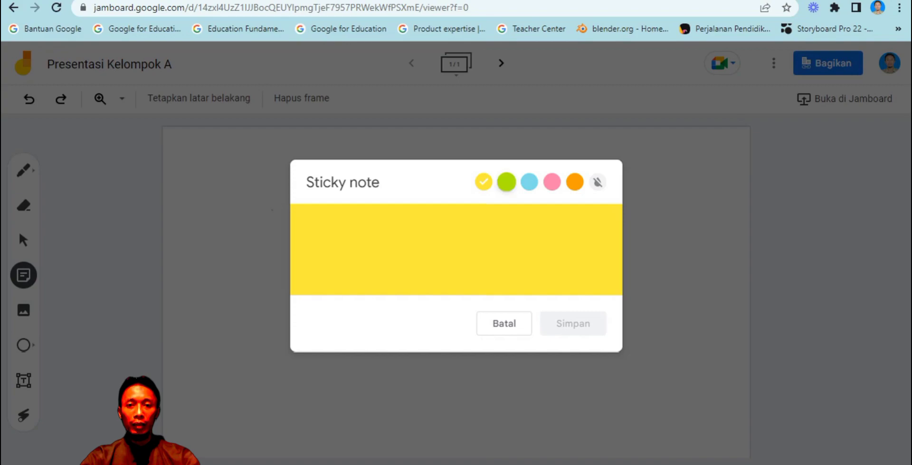
{"action": "left_click", "coordinate": [507, 181]}
{"action": "left_click", "coordinate": [530, 181]}
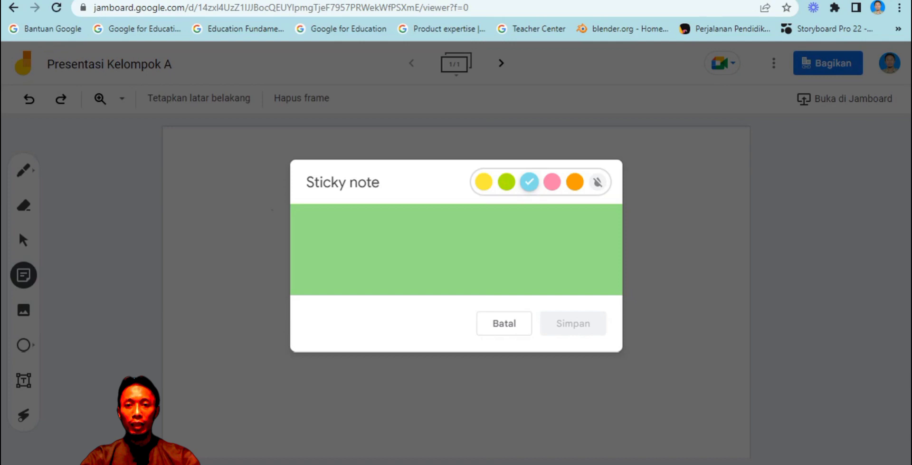
{"action": "left_click", "coordinate": [553, 182]}
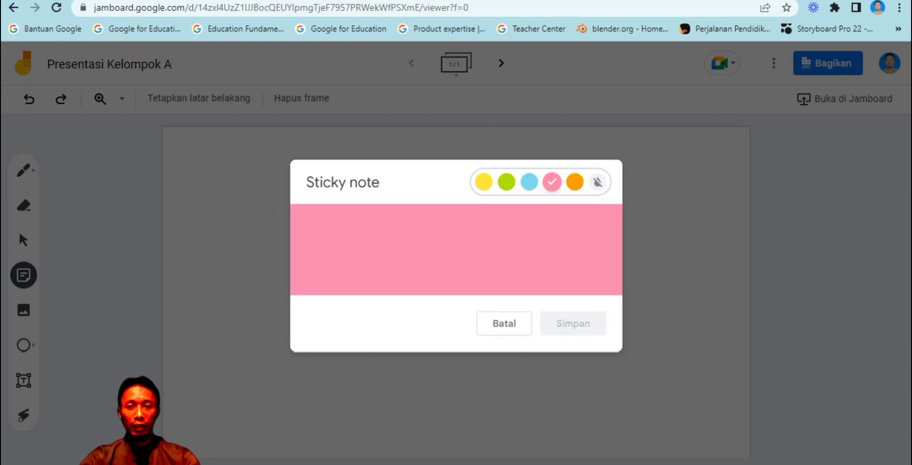
{"action": "left_click", "coordinate": [575, 181]}
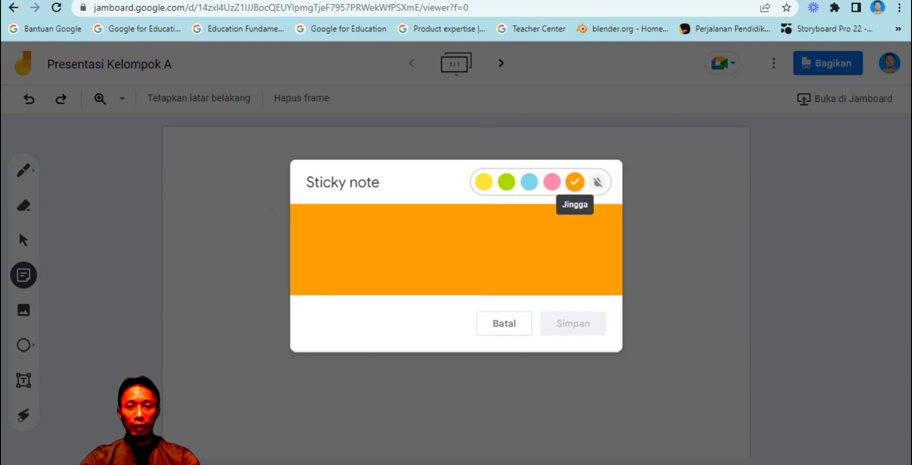
{"action": "left_click", "coordinate": [552, 181]}
{"action": "left_click", "coordinate": [530, 182]}
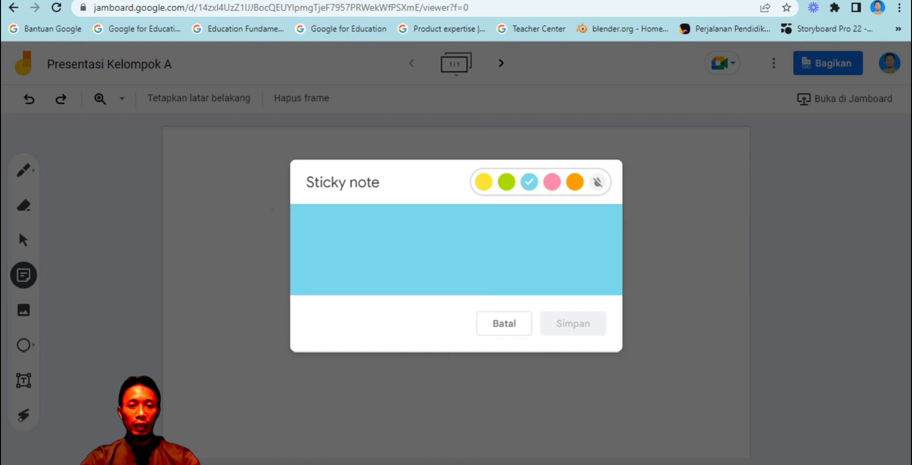
- Enter "Gunung" as the blue sticky note's text, save it to the frame and close the note dialog
{"action": "left_click", "coordinate": [307, 224]}
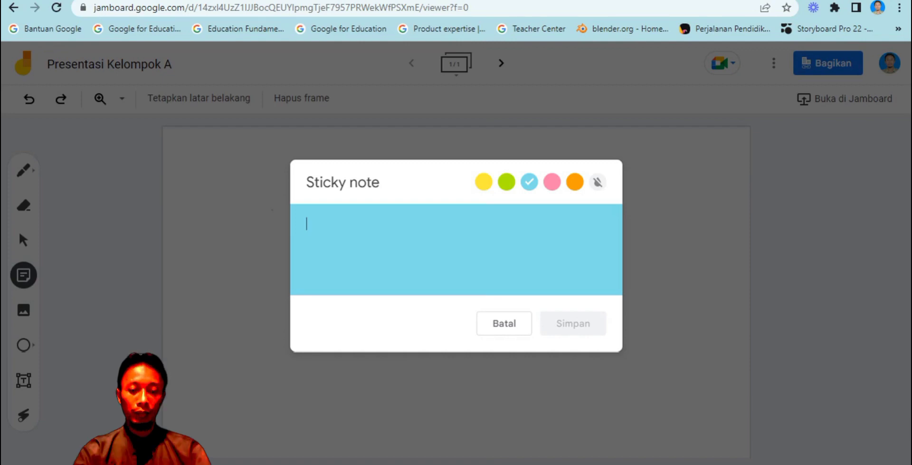
{"action": "type", "text": "Gun"}
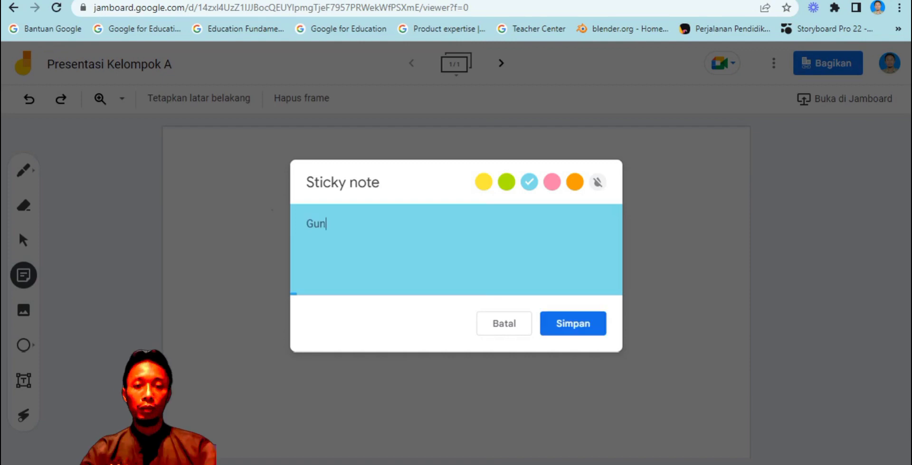
{"action": "type", "text": "ung"}
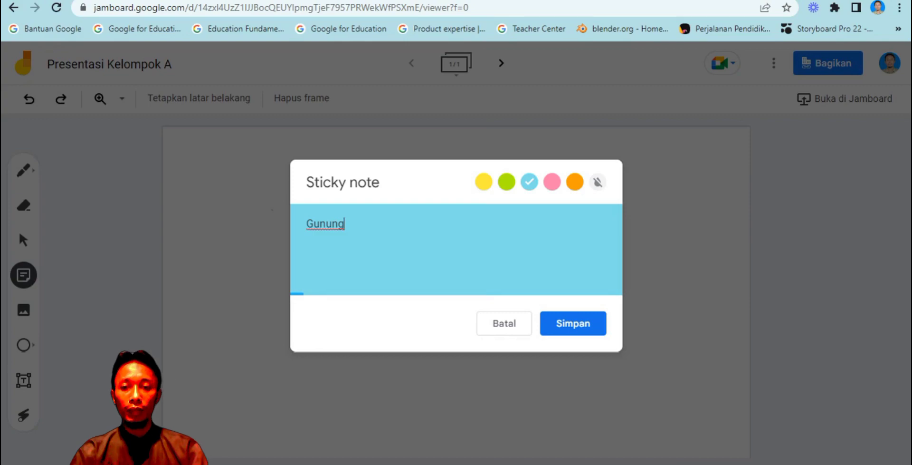
{"action": "left_click", "coordinate": [573, 323]}
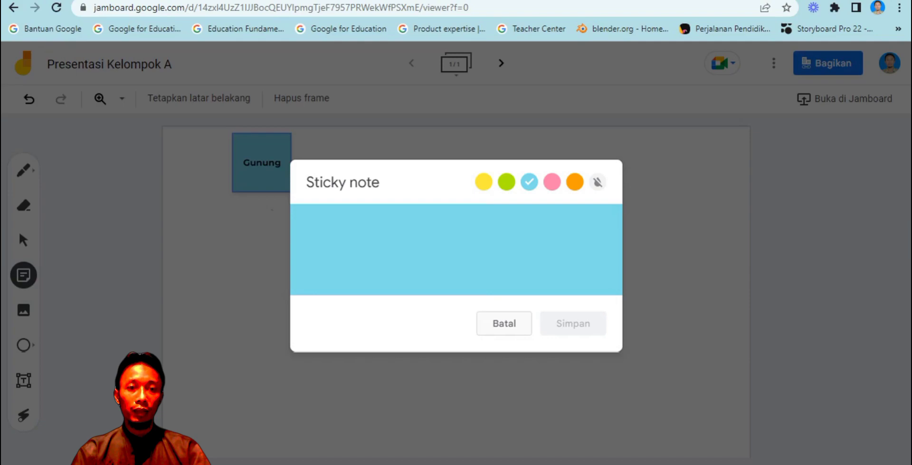
{"action": "key", "text": "Escape"}
- Enlarge the "Gunung" sticky note to about one and a half times its size and shift it slightly down and left
{"action": "left_click", "coordinate": [262, 162]}
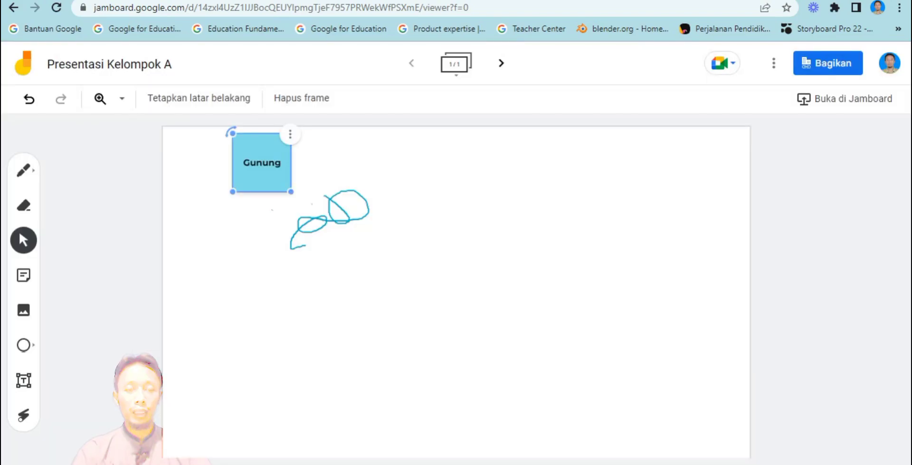
{"action": "left_click_drag", "start_coordinate": [291, 191], "coordinate": [323, 223]}
{"action": "left_click_drag", "start_coordinate": [277, 190], "coordinate": [264, 212]}
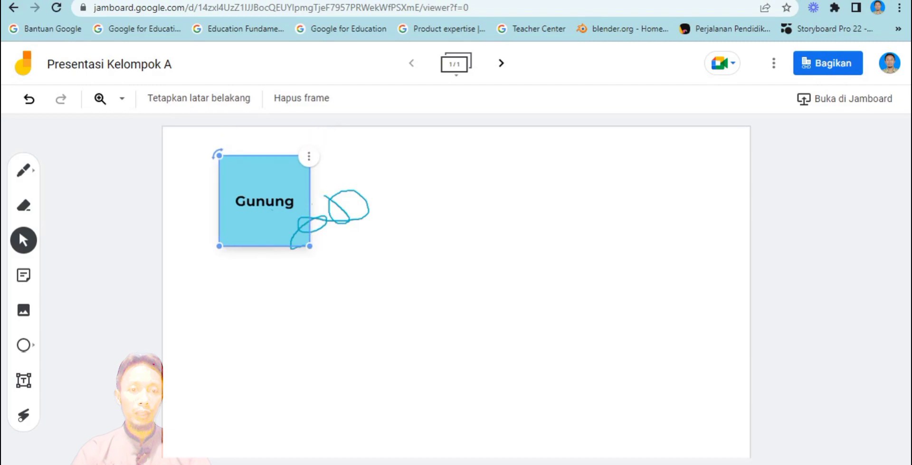
{"action": "key", "text": "Escape"}
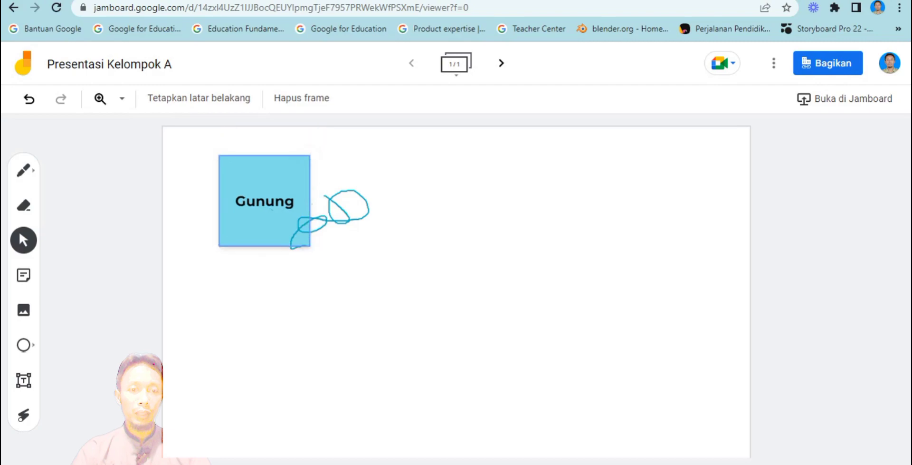
- Move the "Gunung" sticky note to the upper-right part of the frame, clear of the scribble, and enlarge it slightly
{"action": "left_click_drag", "start_coordinate": [265, 201], "coordinate": [558, 200]}
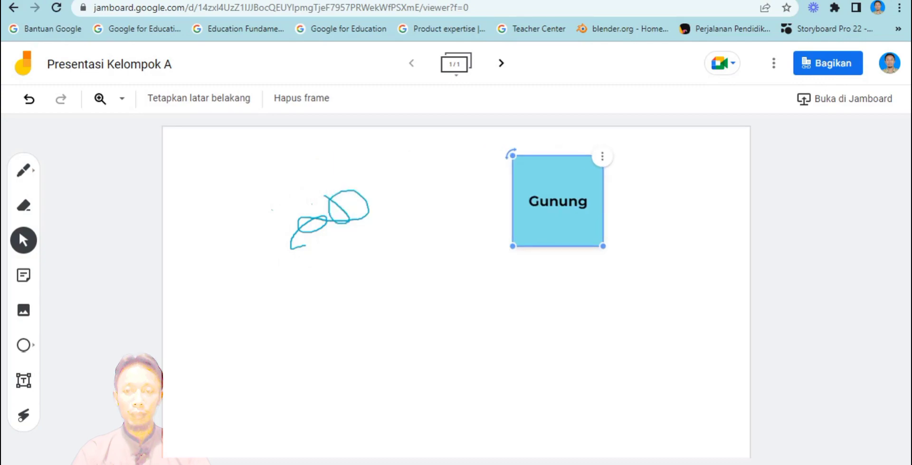
{"action": "mouse_move", "coordinate": [603, 245]}
{"action": "left_mouse_down"}
{"action": "mouse_move", "coordinate": [741, 383]}
{"action": "mouse_move", "coordinate": [539, 184]}
{"action": "mouse_move", "coordinate": [608, 250]}
{"action": "left_mouse_up"}
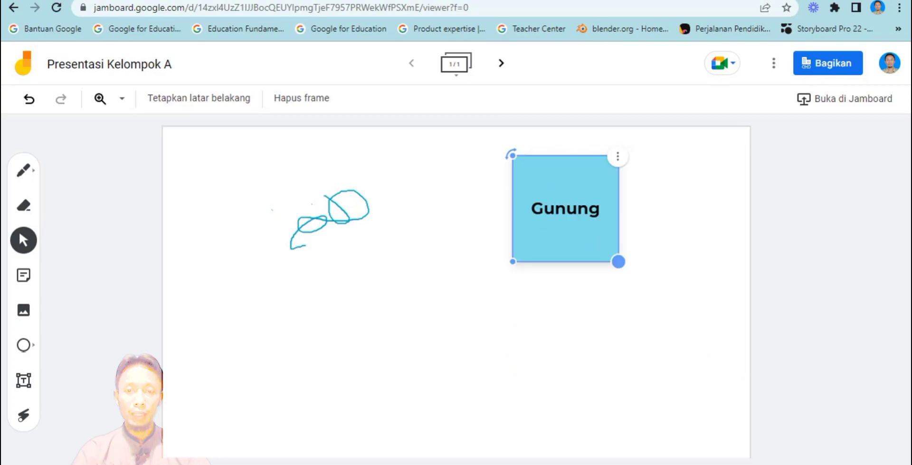
{"action": "left_click_drag", "start_coordinate": [560, 203], "coordinate": [587, 209]}
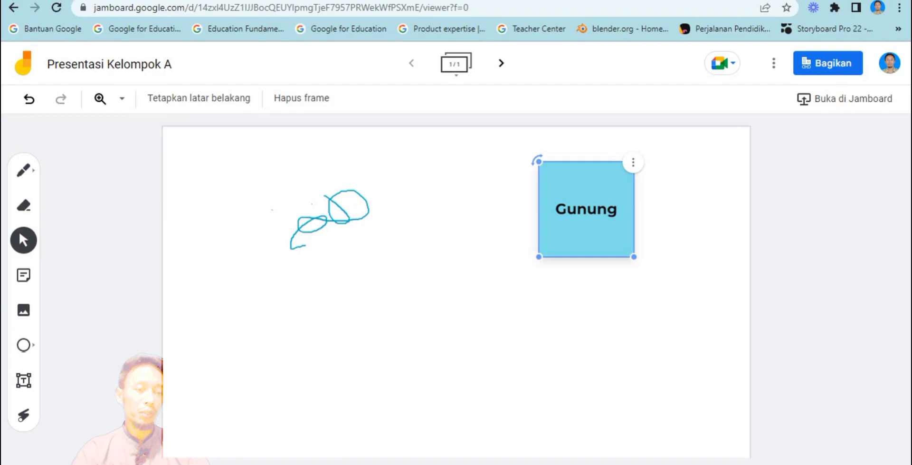
{"action": "key", "text": "Escape"}
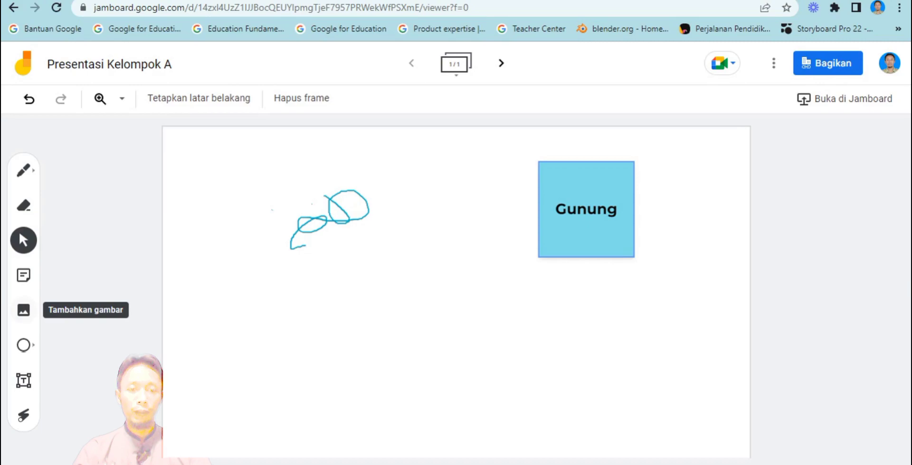
- Start adding an image to the frame and search Google Images (Google Gambar) for "Gunung"
{"action": "left_click", "coordinate": [23, 310]}
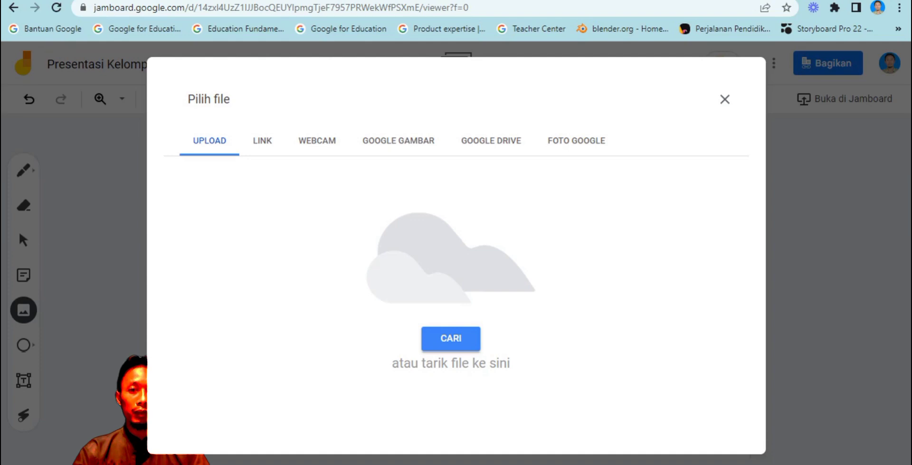
{"action": "left_click", "coordinate": [398, 141]}
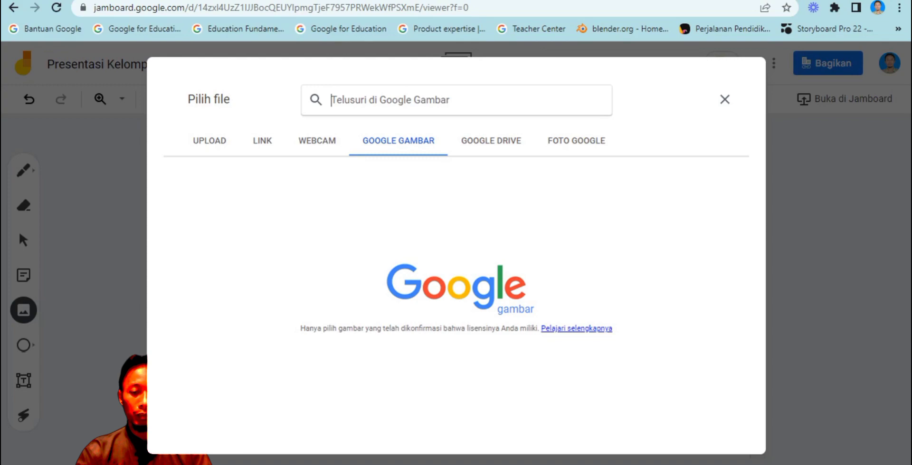
{"action": "type", "text": "Gunung"}
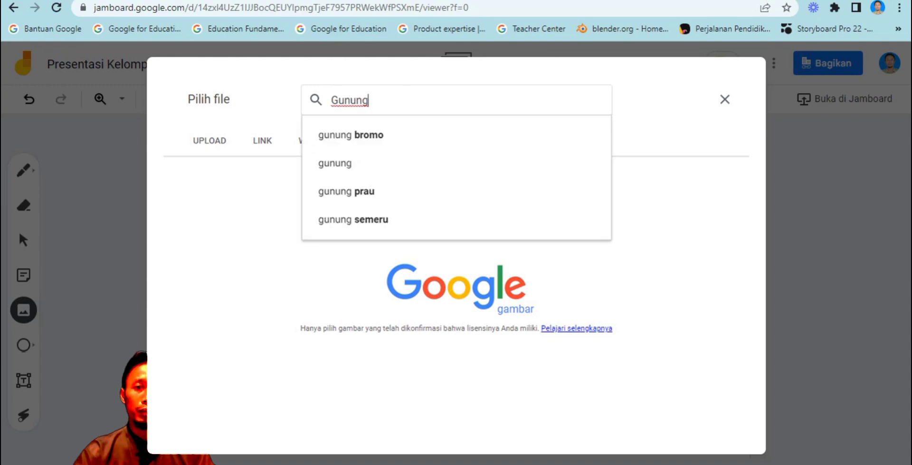
{"action": "key", "text": "Return"}
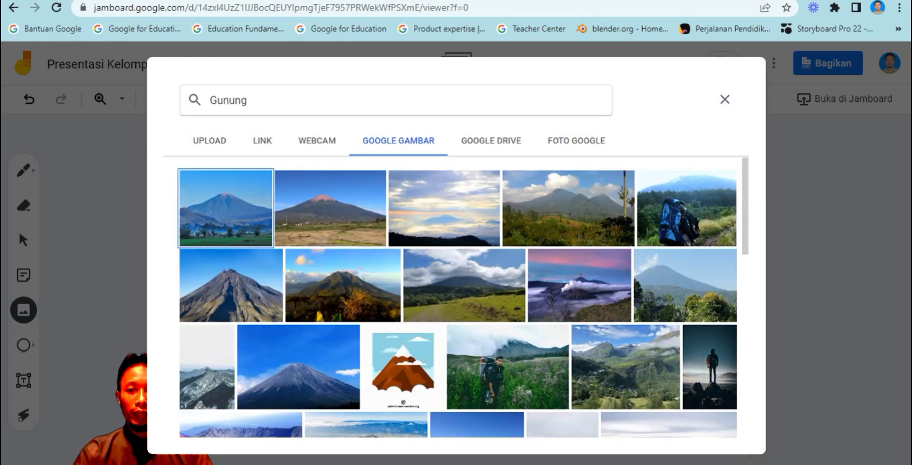
- Browse the "Gunung" image results for a suitable mountain picture
{"action": "scroll", "coordinate": [456, 297], "scroll_direction": "down", "scroll_amount": 5}
{"action": "scroll", "coordinate": [456, 296], "scroll_direction": "down", "scroll_amount": 3}
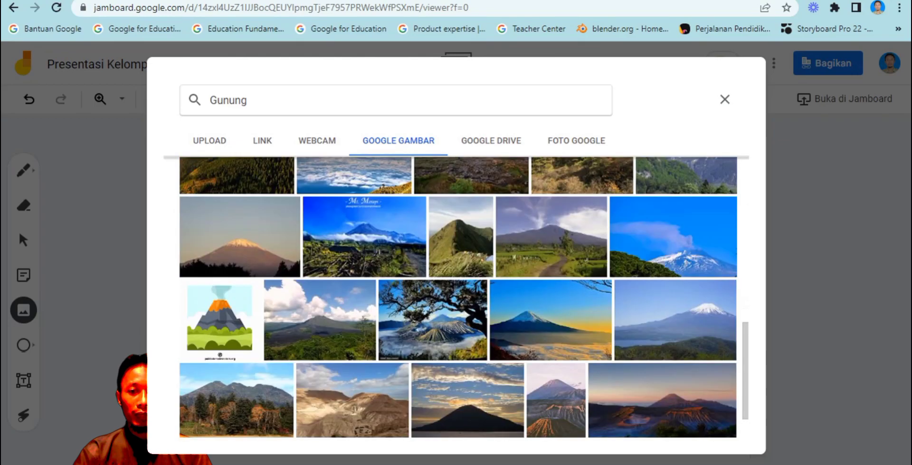
{"action": "scroll", "coordinate": [456, 296], "scroll_direction": "down", "scroll_amount": 2}
{"action": "scroll", "coordinate": [456, 296], "scroll_direction": "down", "scroll_amount": 5}
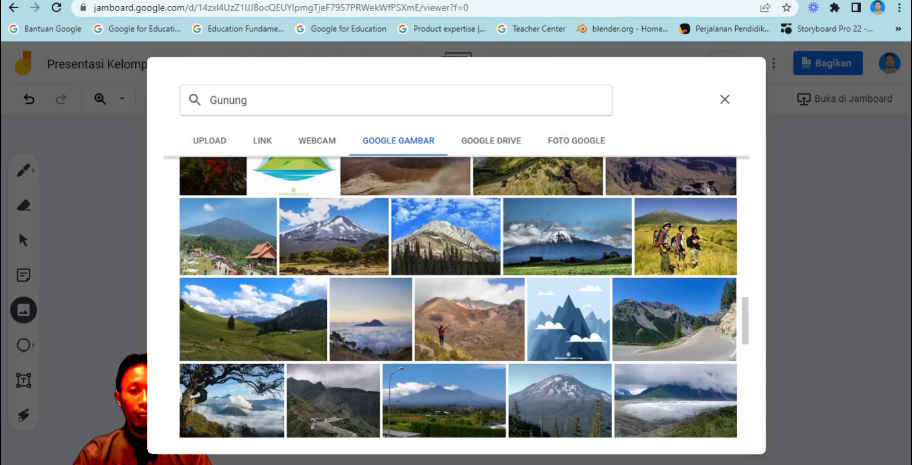
{"action": "scroll", "coordinate": [459, 296], "scroll_direction": "down", "scroll_amount": 2}
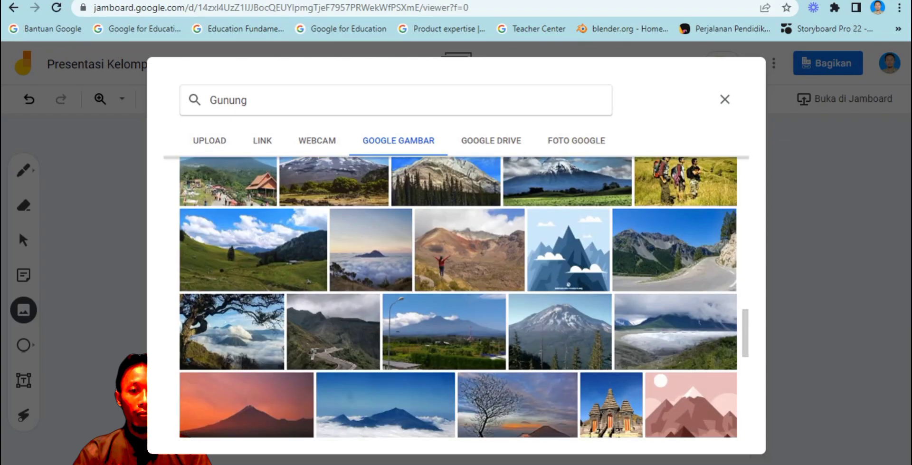
{"action": "scroll", "coordinate": [459, 297], "scroll_direction": "down", "scroll_amount": 1}
{"action": "scroll", "coordinate": [458, 296], "scroll_direction": "down", "scroll_amount": 5}
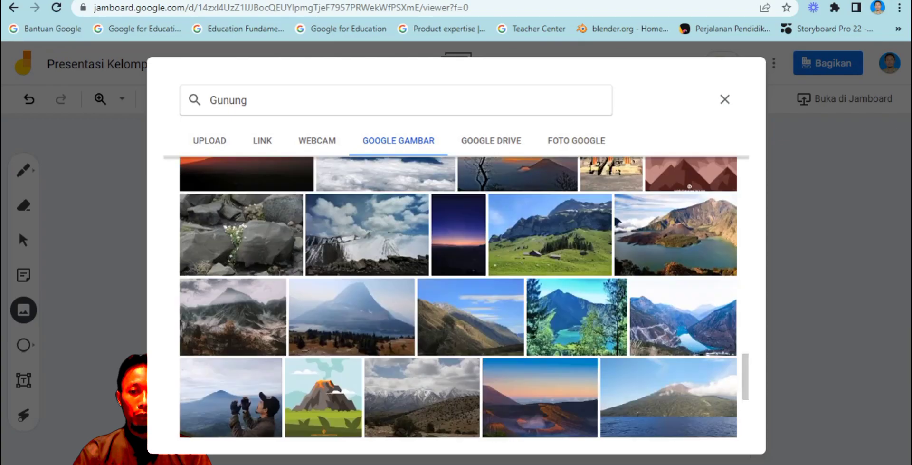
{"action": "scroll", "coordinate": [459, 297], "scroll_direction": "down", "scroll_amount": 3}
{"action": "scroll", "coordinate": [459, 296], "scroll_direction": "down", "scroll_amount": 8}
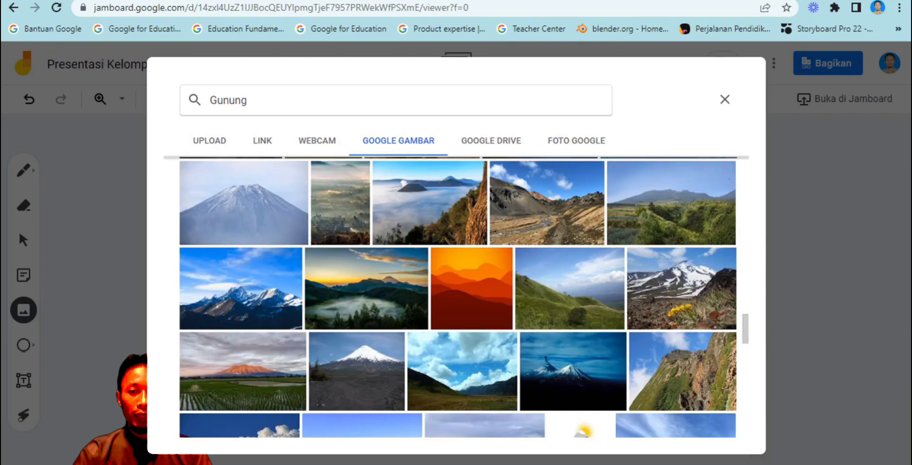
{"action": "scroll", "coordinate": [458, 296], "scroll_direction": "down", "scroll_amount": 3}
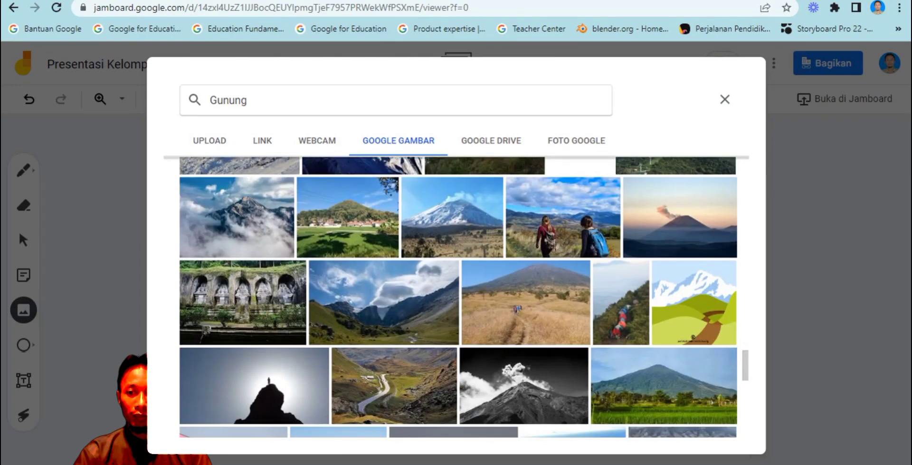
{"action": "scroll", "coordinate": [459, 297], "scroll_direction": "down", "scroll_amount": 3}
{"action": "scroll", "coordinate": [458, 296], "scroll_direction": "down", "scroll_amount": 3}
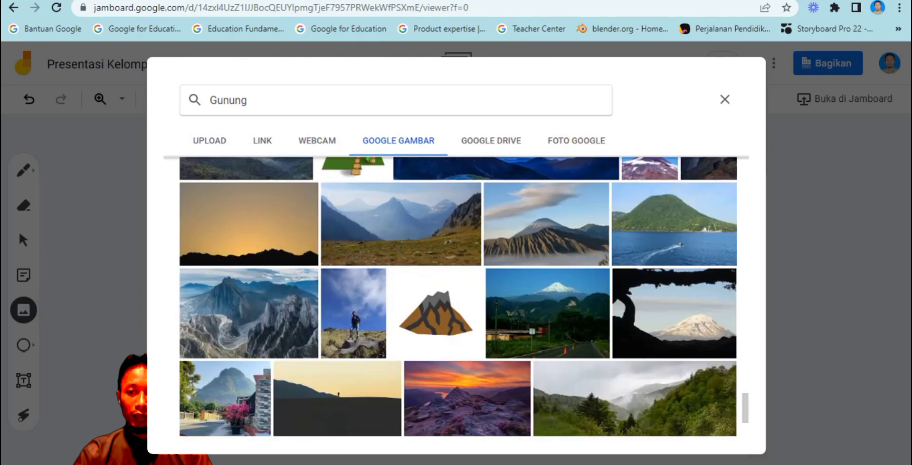
{"action": "scroll", "coordinate": [459, 296], "scroll_direction": "down", "scroll_amount": 2}
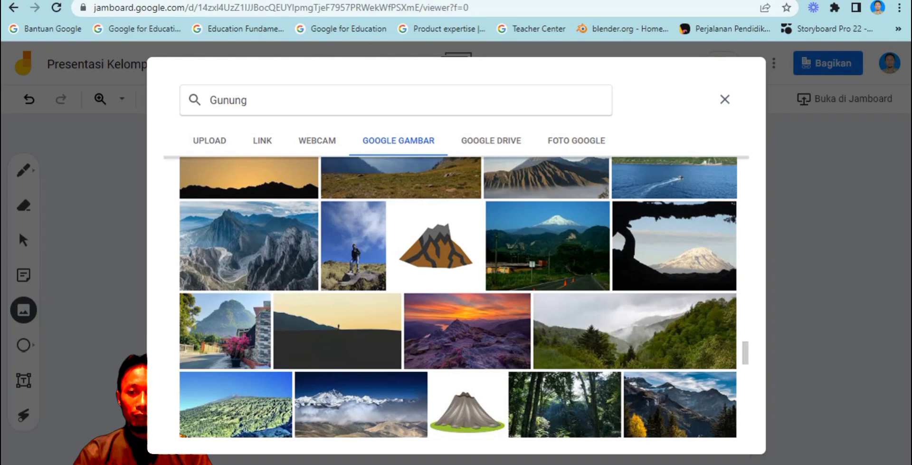
{"action": "scroll", "coordinate": [459, 296], "scroll_direction": "down", "scroll_amount": 8}
{"action": "scroll", "coordinate": [459, 296], "scroll_direction": "down", "scroll_amount": 1}
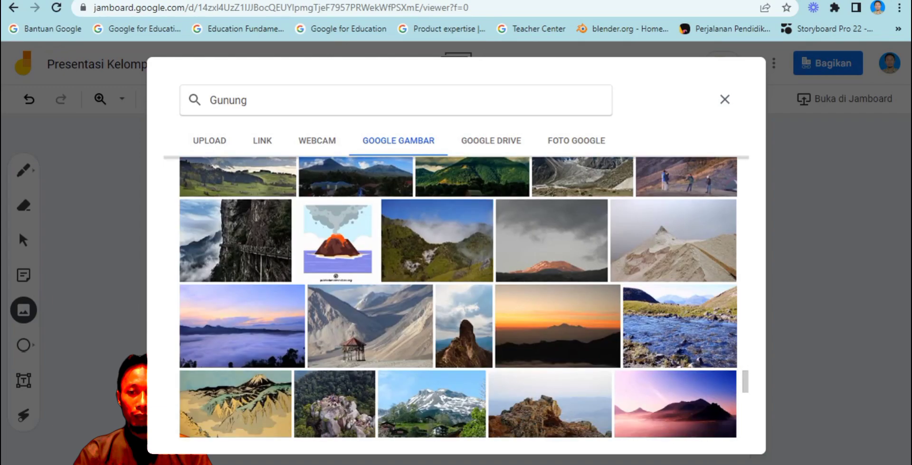
- Go back through the "Gunung" results and insert the illustration of snowy mountains with green hills and a winding brown path
{"action": "scroll", "coordinate": [458, 297], "scroll_direction": "up", "scroll_amount": 4}
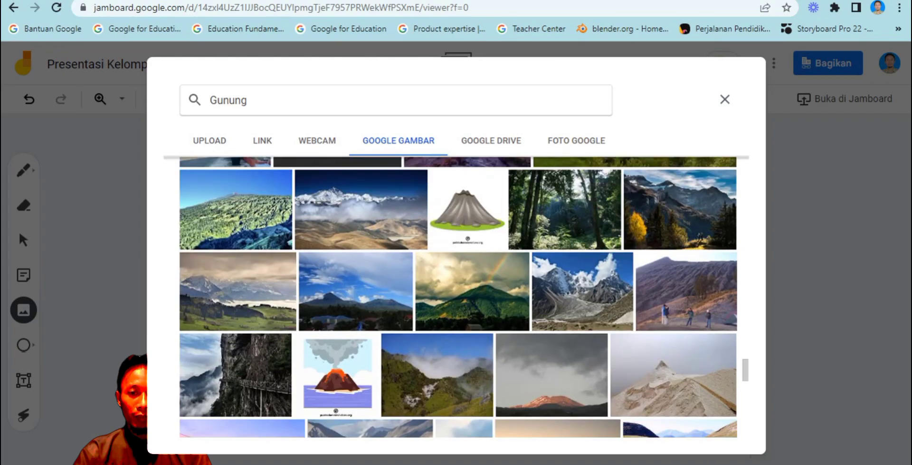
{"action": "scroll", "coordinate": [458, 297], "scroll_direction": "up", "scroll_amount": 4}
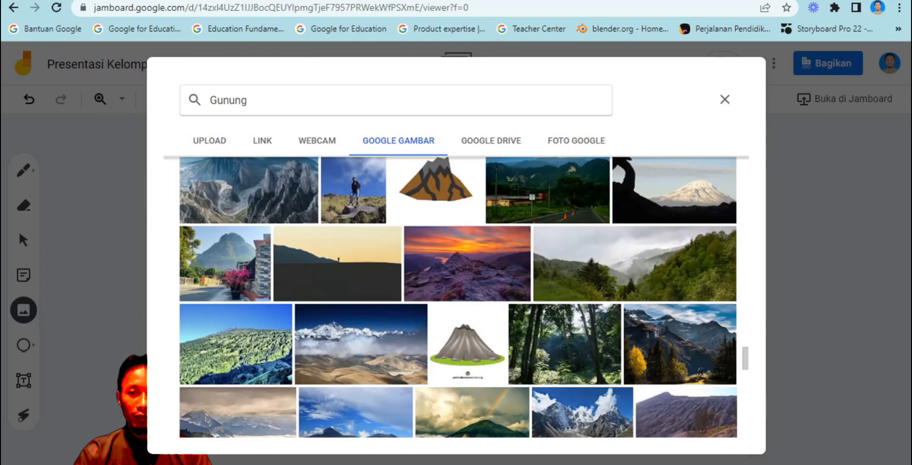
{"action": "scroll", "coordinate": [458, 296], "scroll_direction": "up", "scroll_amount": 2}
{"action": "scroll", "coordinate": [458, 297], "scroll_direction": "up", "scroll_amount": 6}
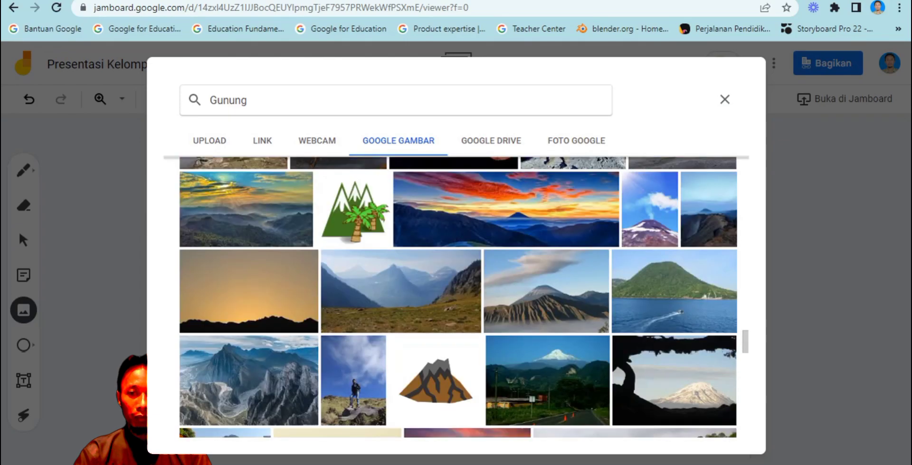
{"action": "scroll", "coordinate": [458, 297], "scroll_direction": "up", "scroll_amount": 4}
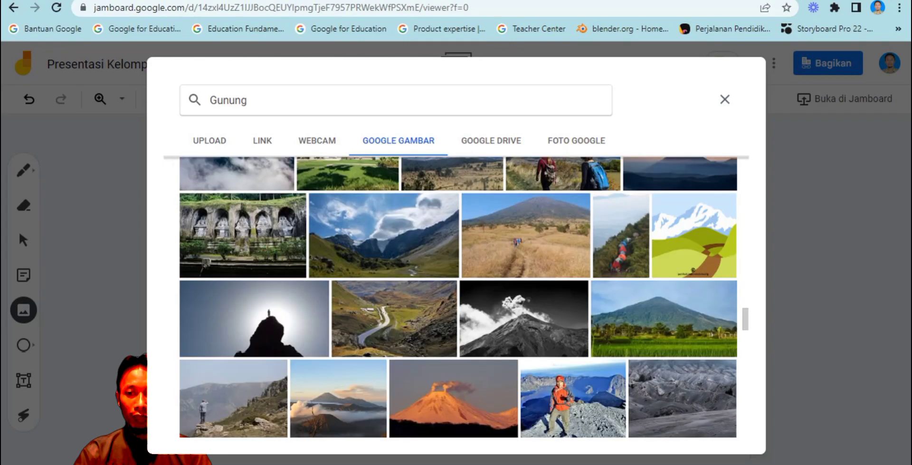
{"action": "scroll", "coordinate": [458, 296], "scroll_direction": "up", "scroll_amount": 2}
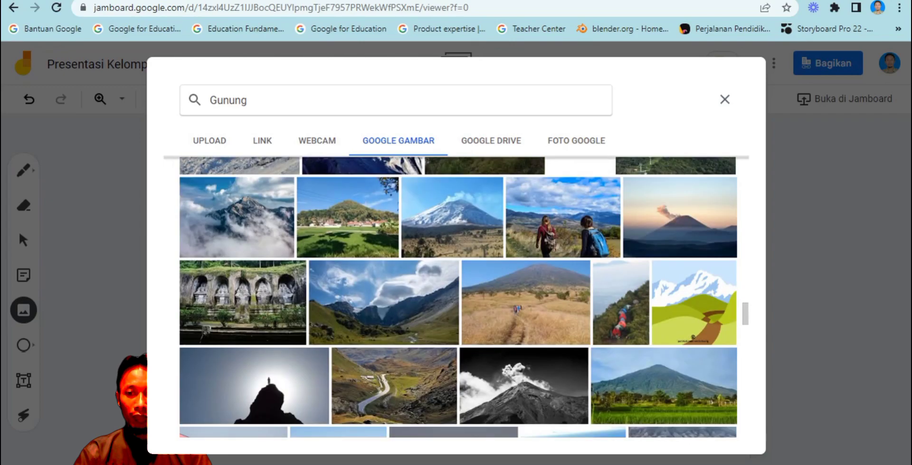
{"action": "left_click", "coordinate": [694, 302]}
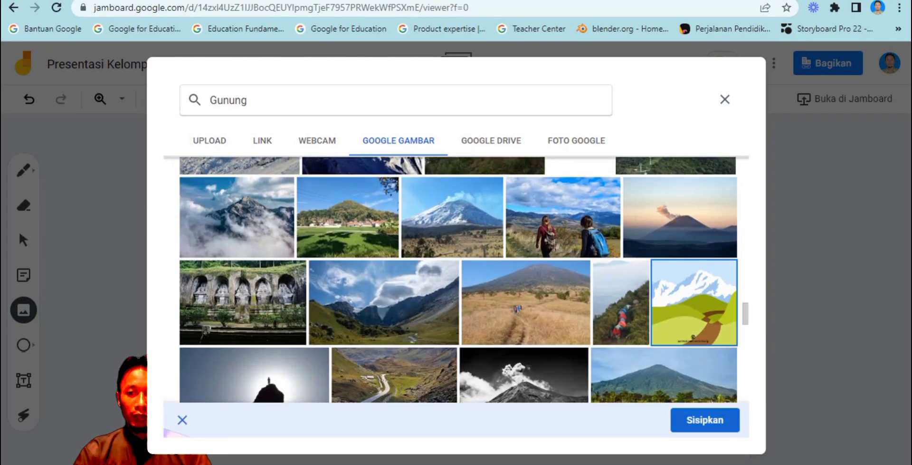
{"action": "left_click", "coordinate": [705, 419]}
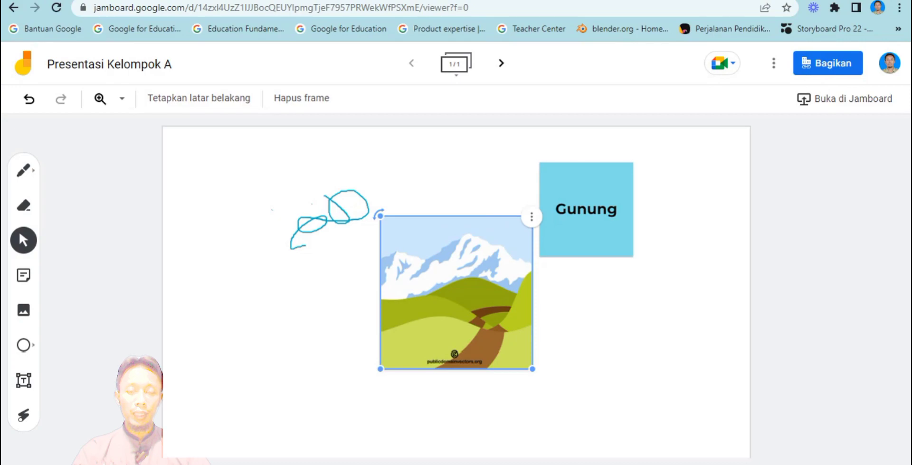
- Enlarge the snowy-mountain picture slightly and move it to the lower-left corner of the frame
{"action": "mouse_move", "coordinate": [532, 368]}
{"action": "left_mouse_down"}
{"action": "mouse_move", "coordinate": [597, 432]}
{"action": "mouse_move", "coordinate": [496, 332]}
{"action": "mouse_move", "coordinate": [536, 373]}
{"action": "left_mouse_up"}
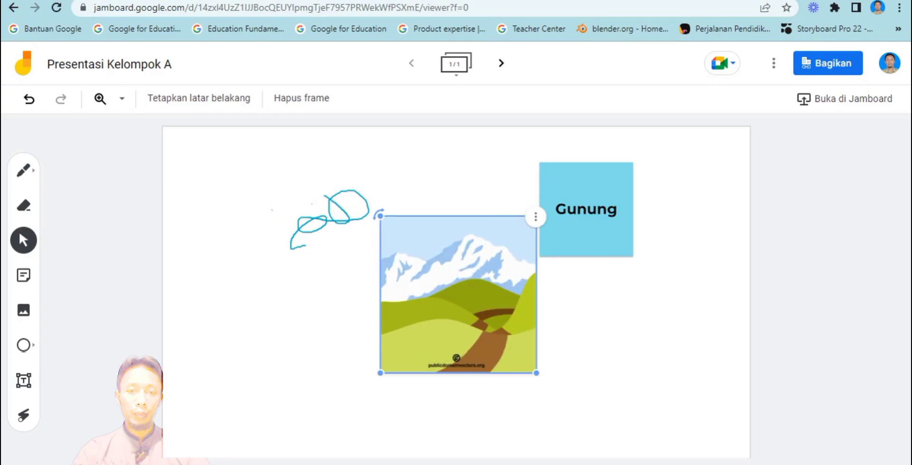
{"action": "left_click_drag", "start_coordinate": [380, 214], "coordinate": [195, 304]}
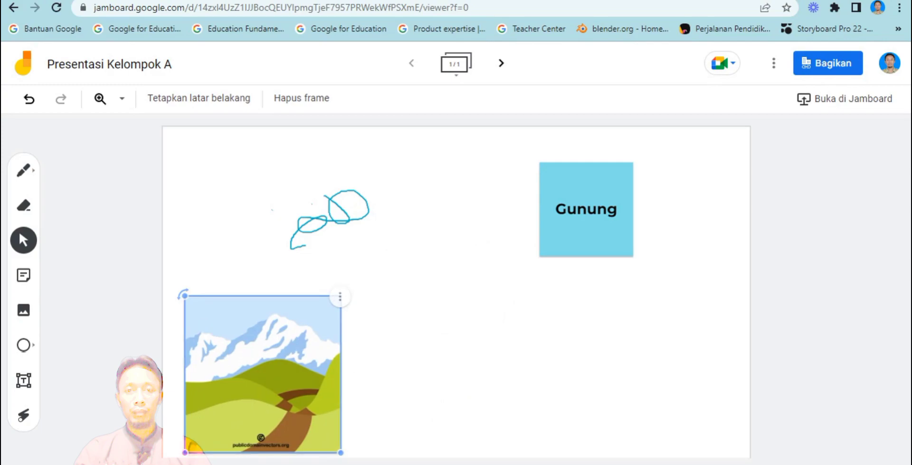
{"action": "key", "text": "Escape"}
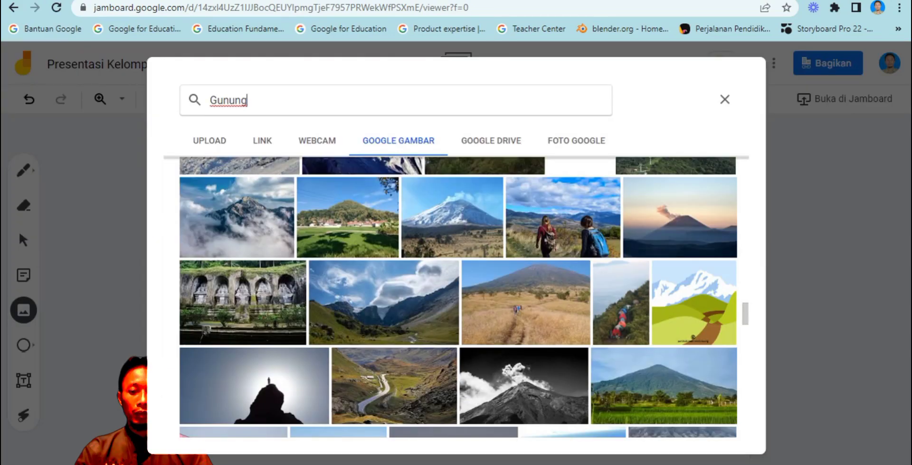
- Search Google Images (Google Gambar) for "gunung kartun" to add another picture
{"action": "type", "text": "kart"}
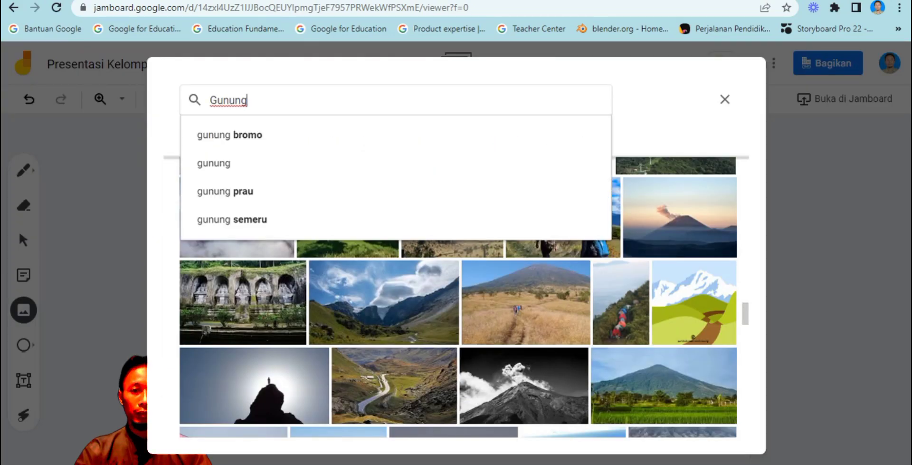
{"action": "type", "text": "un"}
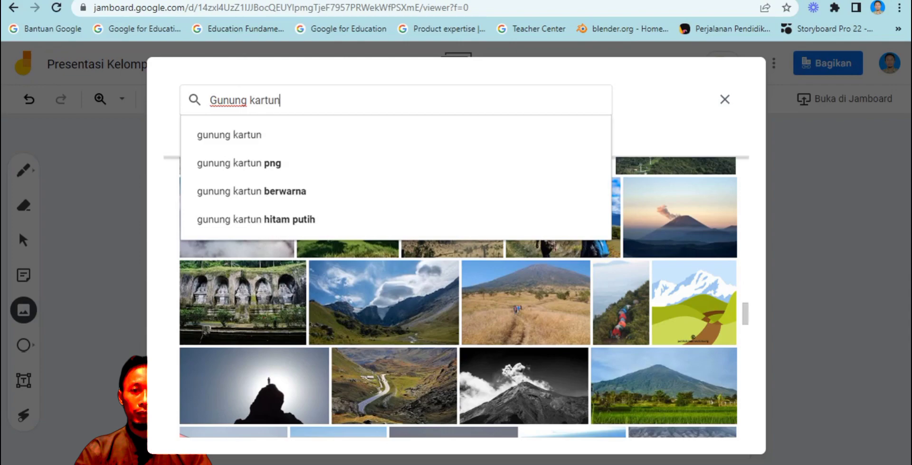
{"action": "key", "text": "Return"}
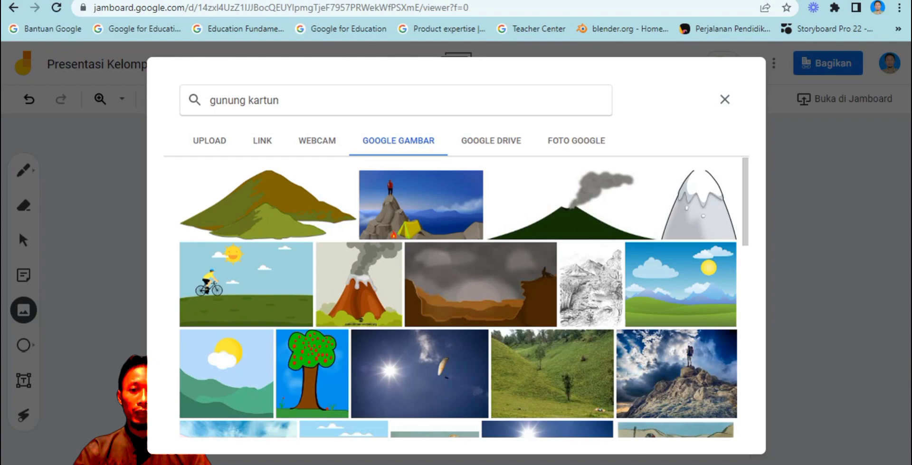
- Insert the brown and green cartoon mountain and place it beside the snowy-mountain picture, below the "Gunung" note
{"action": "left_click", "coordinate": [268, 205]}
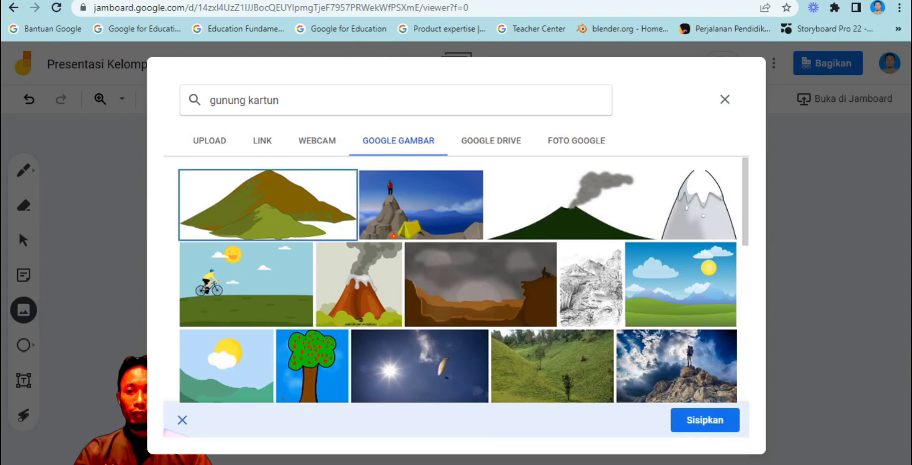
{"action": "left_click", "coordinate": [705, 419]}
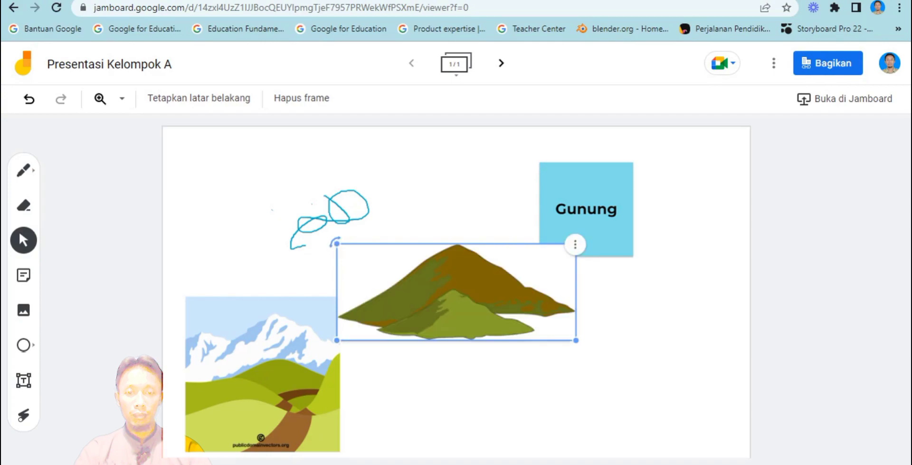
{"action": "left_click_drag", "start_coordinate": [456, 294], "coordinate": [478, 346]}
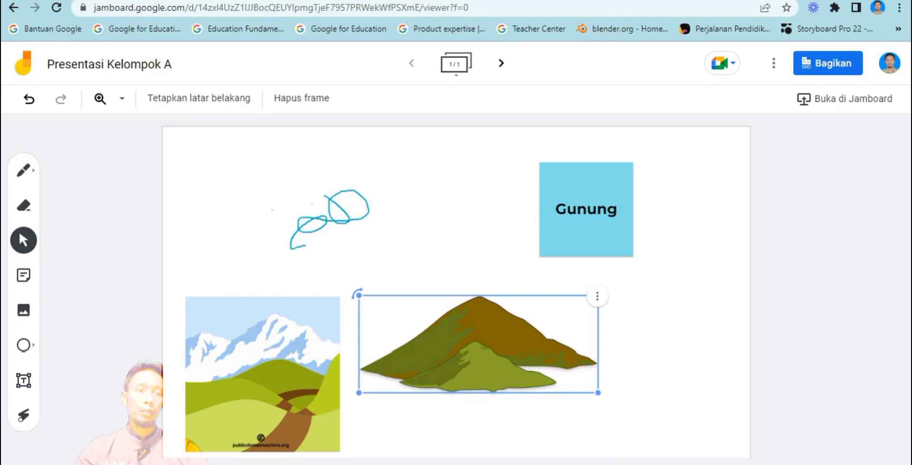
{"action": "left_click", "coordinate": [478, 346]}
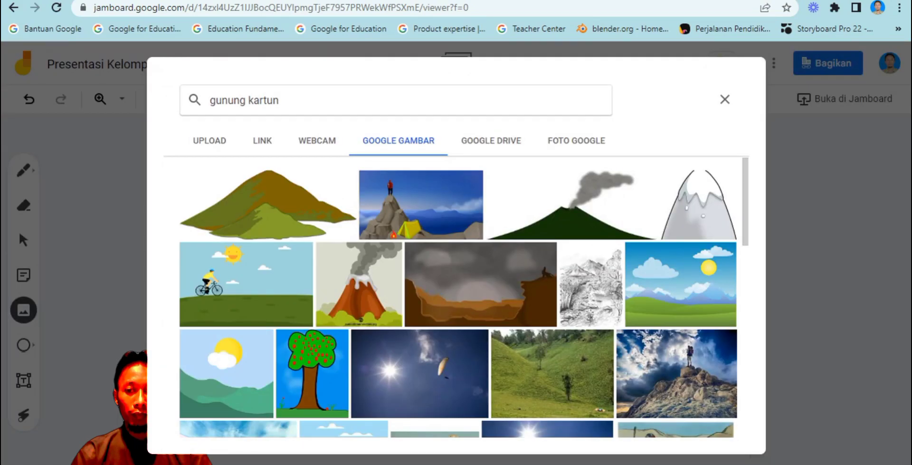
- Insert the dark green smoking volcano from the "gunung kartun" results and move it to the lower-right part of the frame
{"action": "left_click", "coordinate": [572, 205]}
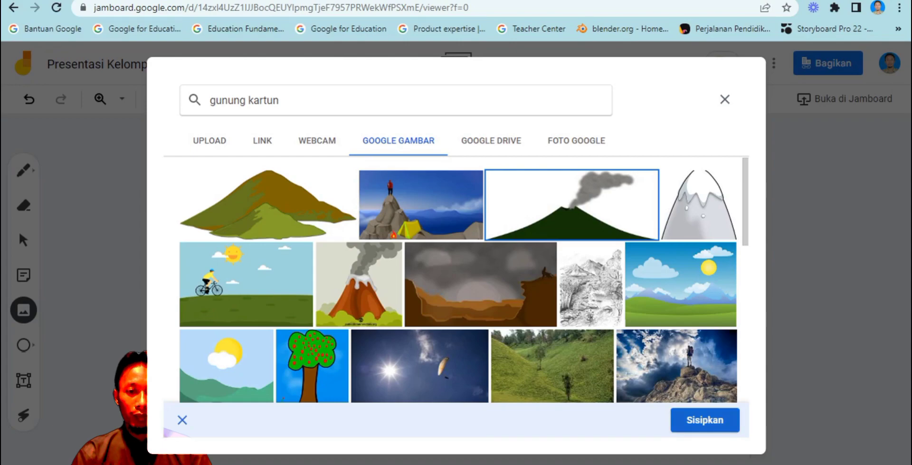
{"action": "left_click", "coordinate": [705, 420]}
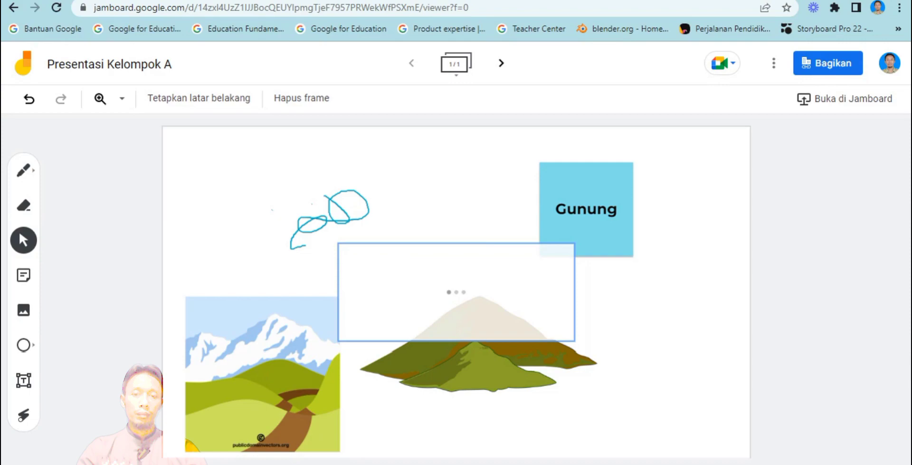
{"action": "left_click_drag", "start_coordinate": [456, 292], "coordinate": [617, 355]}
- Shift the brown mountain slightly left and the smoking volcano slightly left and up, then deselect them
{"action": "left_click", "coordinate": [456, 337]}
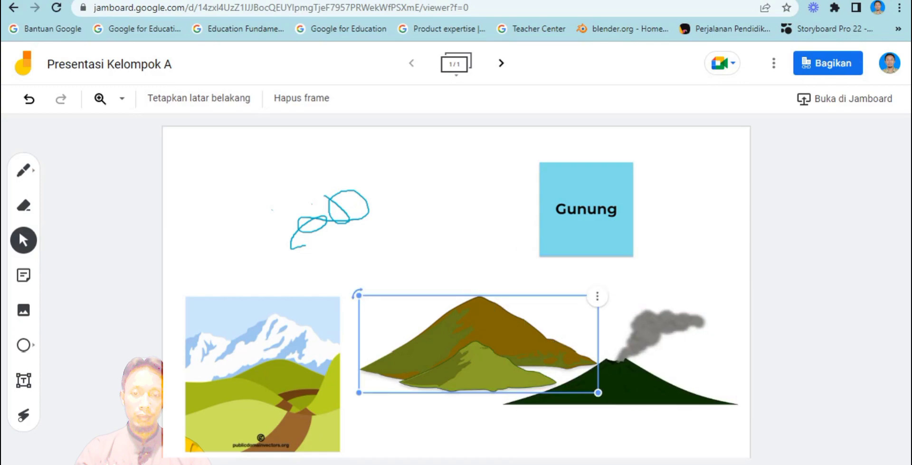
{"action": "left_click_drag", "start_coordinate": [475, 342], "coordinate": [458, 342]}
{"action": "left_click", "coordinate": [618, 380]}
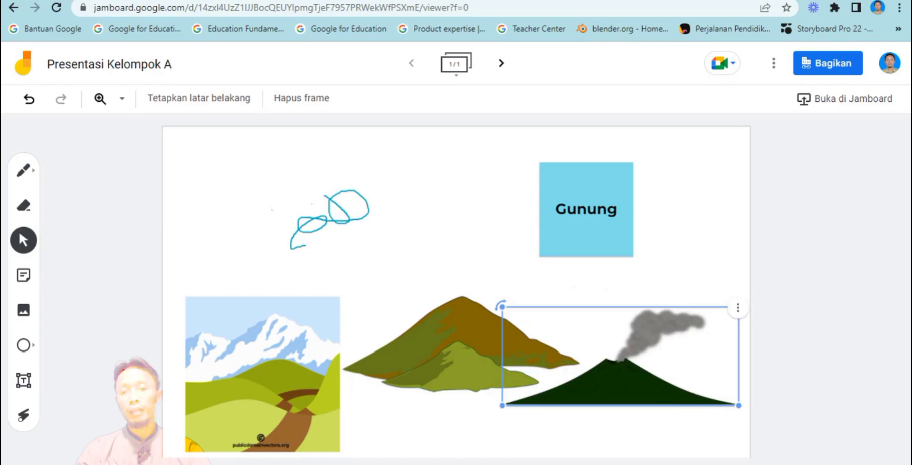
{"action": "left_click_drag", "start_coordinate": [618, 380], "coordinate": [605, 375]}
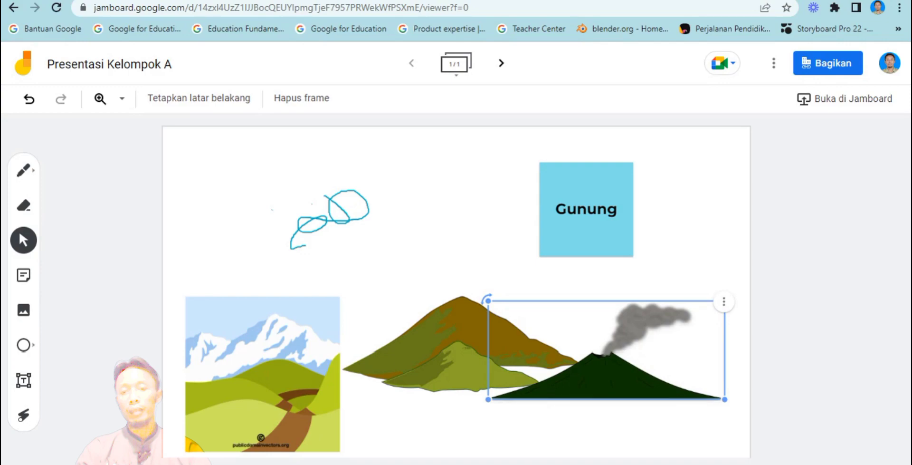
{"action": "key", "text": "Escape"}
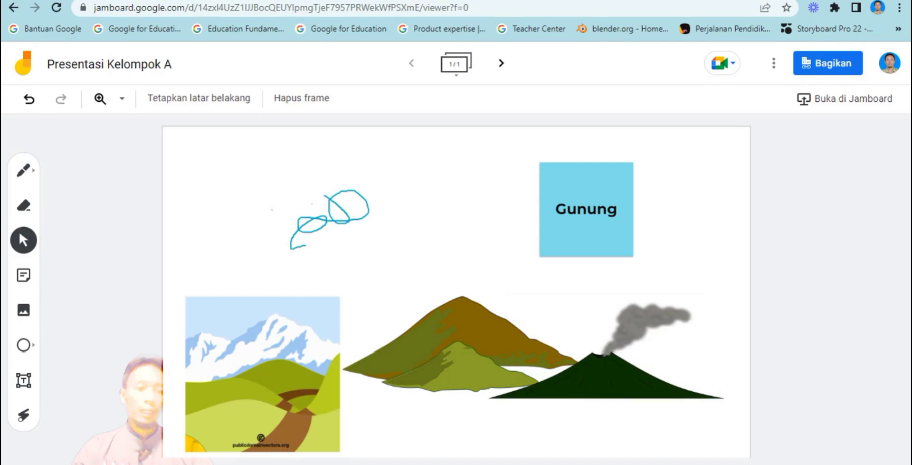
- Start adding another image to the frame and search Google Images (Google Gambar) for "awan"
{"action": "left_click", "coordinate": [23, 310]}
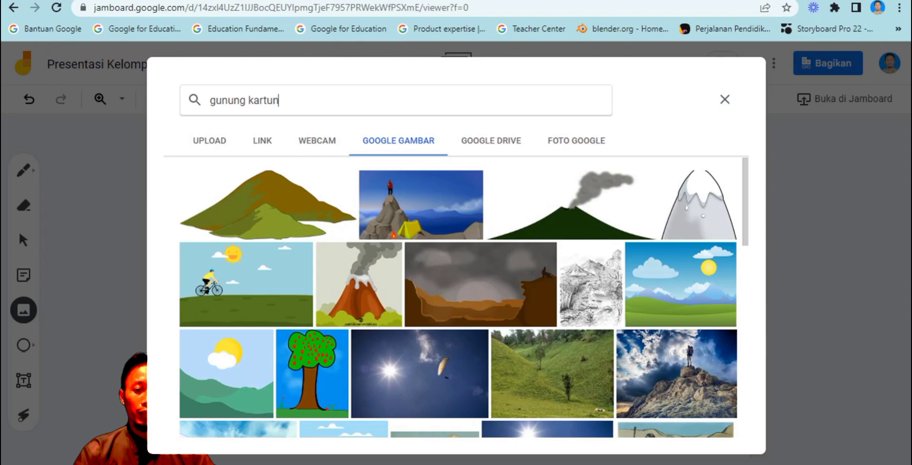
{"action": "triple_click", "coordinate": [266, 100]}
{"action": "type", "text": "awan"}
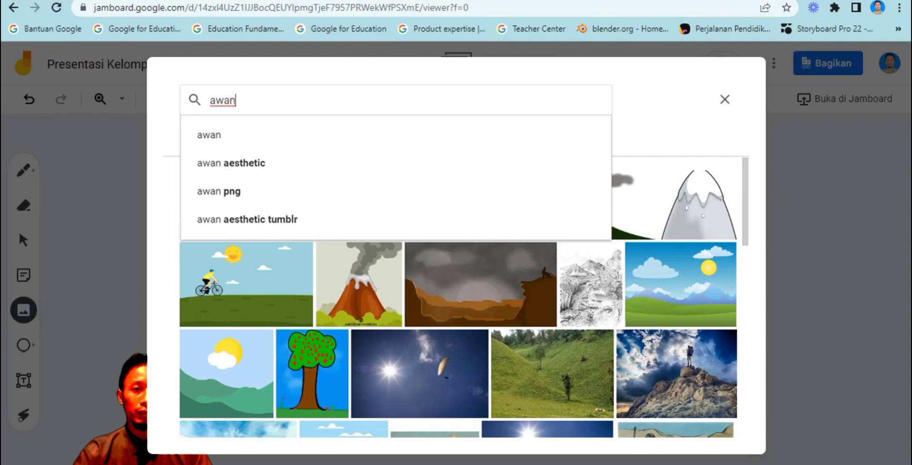
{"action": "key", "text": "Down"}
{"action": "key", "text": "Return"}
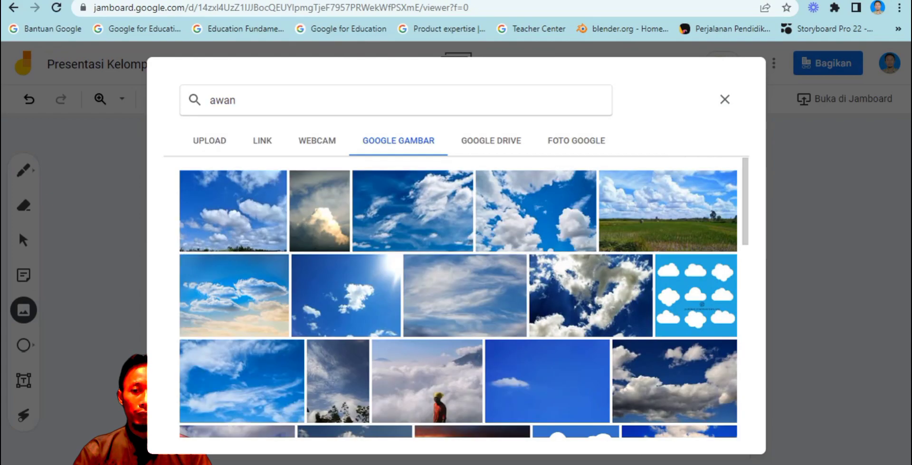
- Refine the image search to "awan kartun"
{"action": "left_click", "coordinate": [236, 100]}
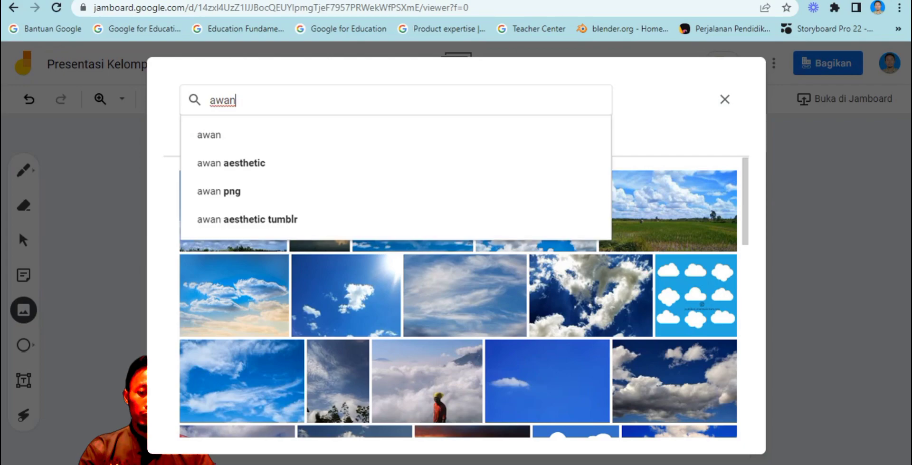
{"action": "type", "text": "kar"}
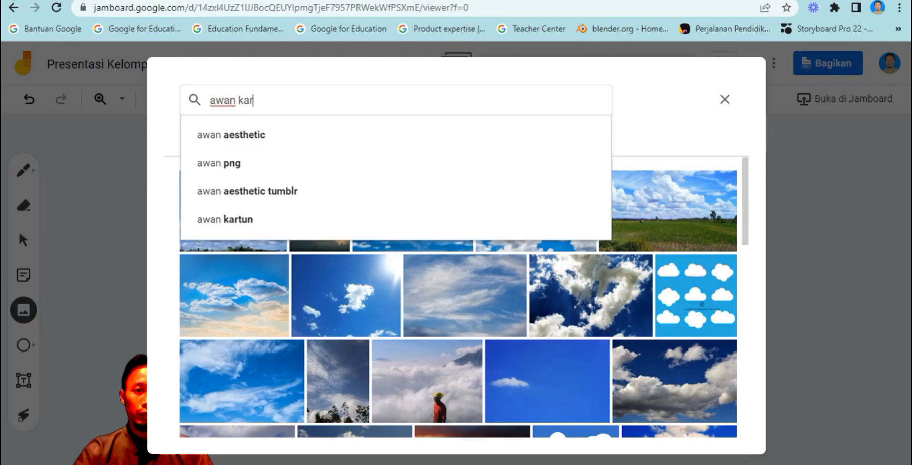
{"action": "type", "text": "tun"}
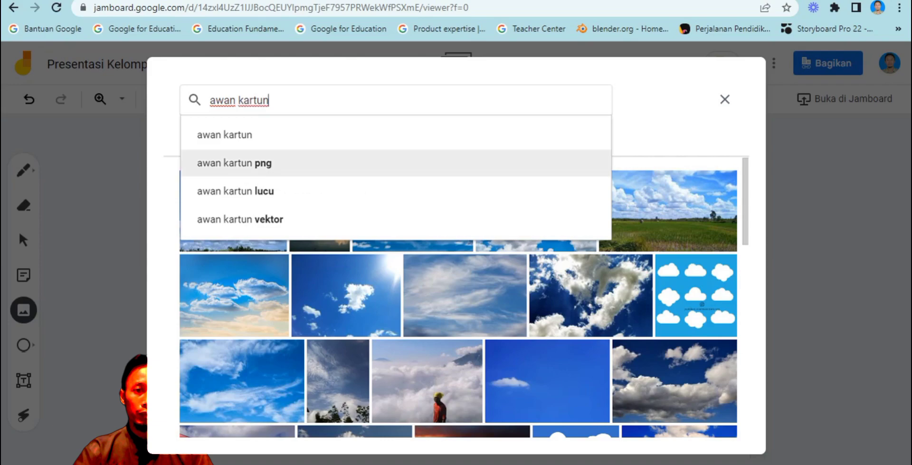
{"action": "key", "text": "Return"}
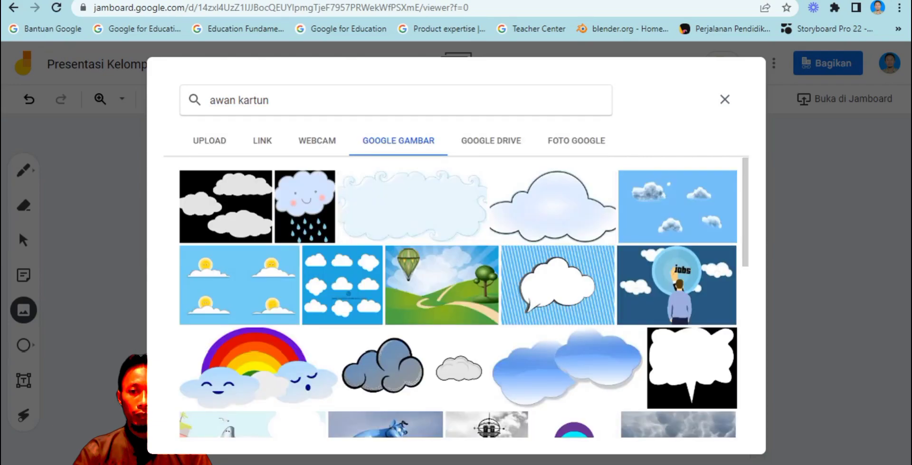
- Insert the blue-gray cartoon cloud with the black outline from the results and place it above the brown mountain
{"action": "scroll", "coordinate": [459, 296], "scroll_direction": "down", "scroll_amount": 3}
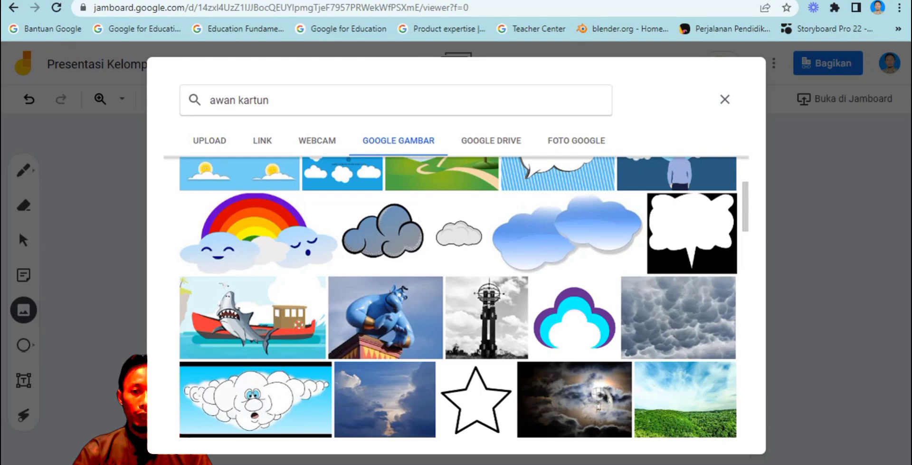
{"action": "scroll", "coordinate": [459, 297], "scroll_direction": "up", "scroll_amount": 1}
{"action": "scroll", "coordinate": [458, 297], "scroll_direction": "down", "scroll_amount": 1}
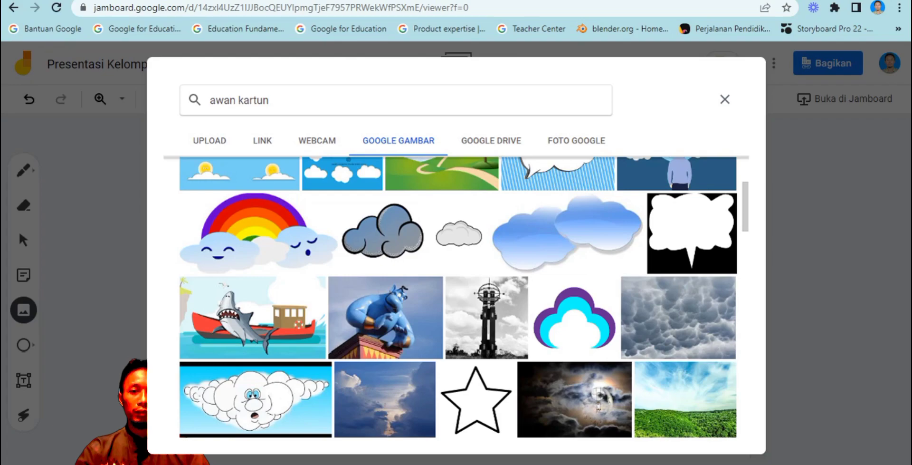
{"action": "left_click", "coordinate": [383, 233]}
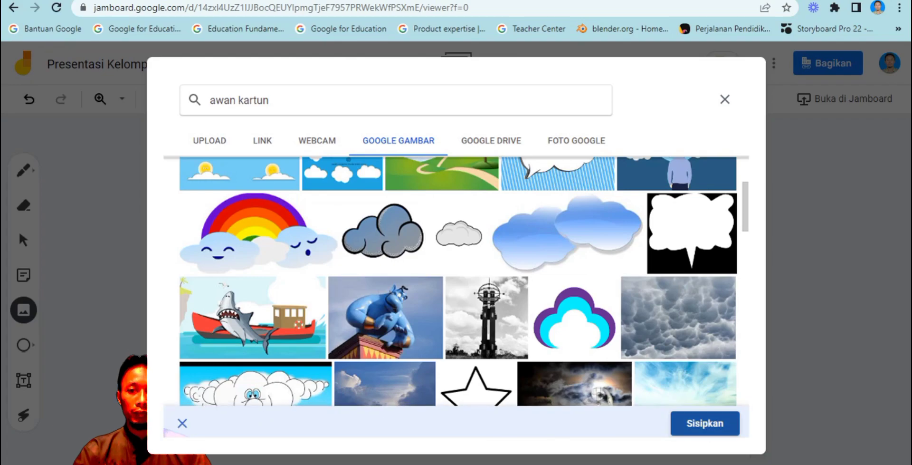
{"action": "left_click", "coordinate": [705, 420]}
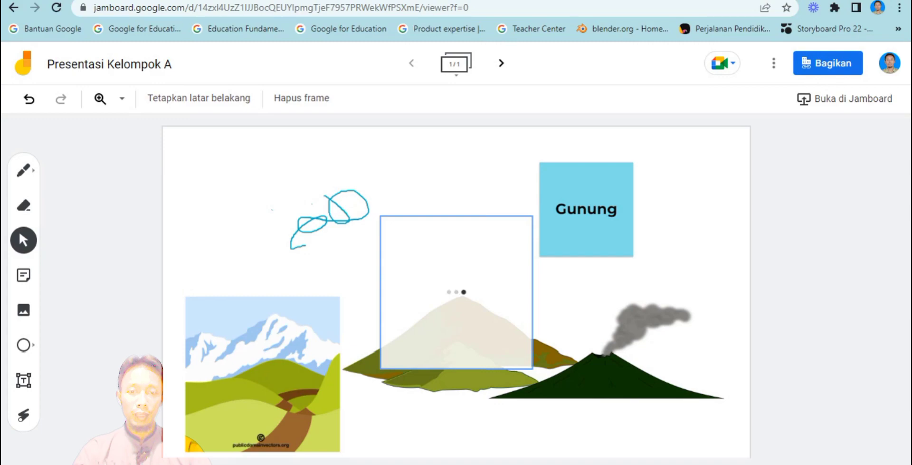
{"action": "left_click_drag", "start_coordinate": [464, 295], "coordinate": [464, 216]}
- Move the "Gunung" sticky note to the right, above the smoking volcano, then make it smaller and deselect it
{"action": "left_click_drag", "start_coordinate": [586, 210], "coordinate": [648, 248]}
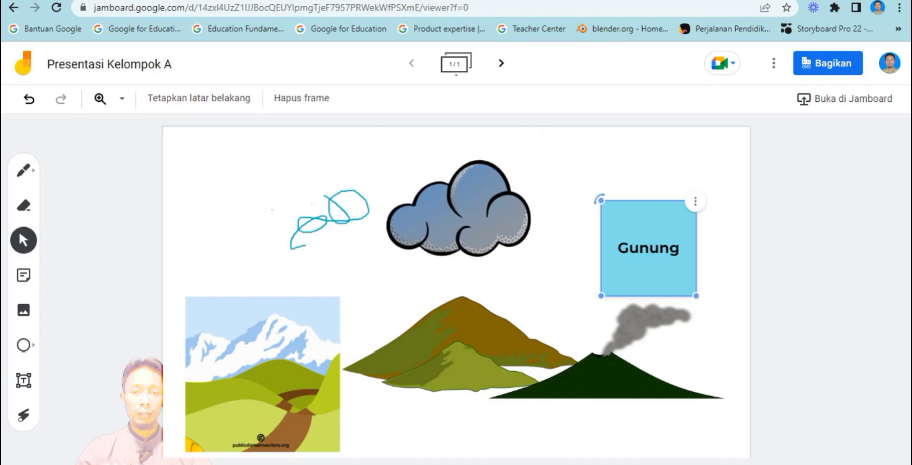
{"action": "left_click_drag", "start_coordinate": [602, 295], "coordinate": [672, 262]}
{"action": "key", "text": "Escape"}
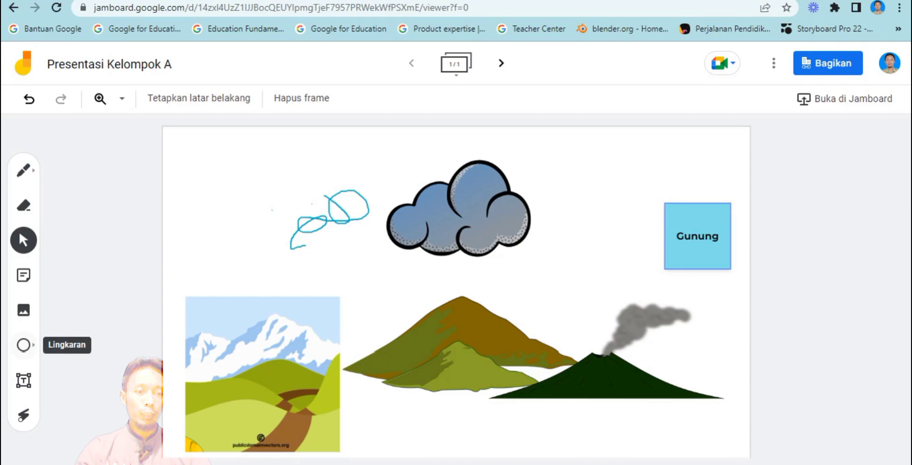
- Draw a large rounded rectangle (Persegi Panjang Bulat) and position it so that it covers the snowy-mountain picture
{"action": "left_click", "coordinate": [24, 344]}
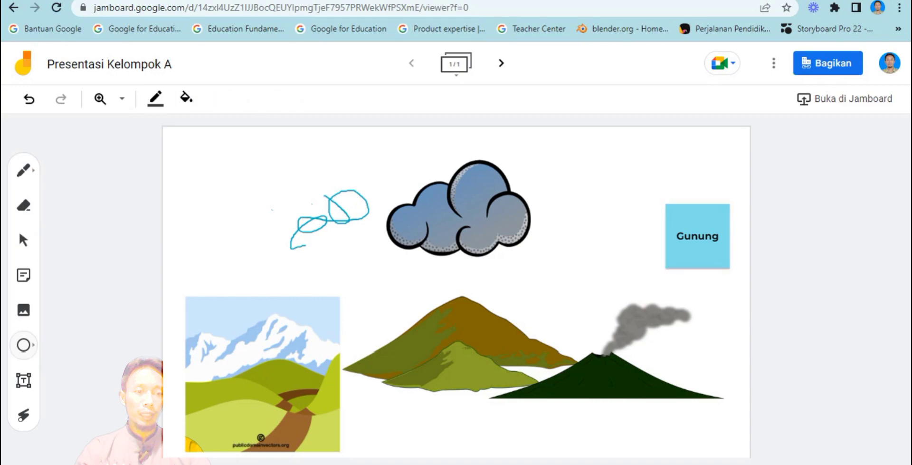
{"action": "left_click", "coordinate": [24, 344]}
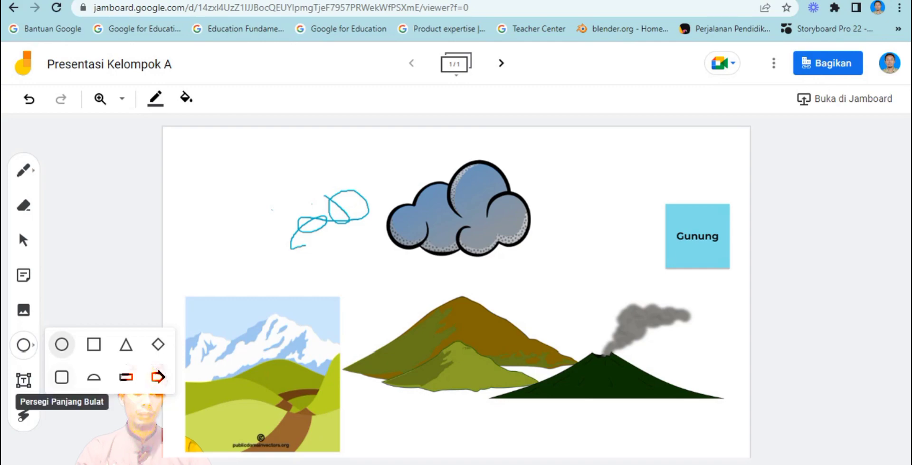
{"action": "left_click", "coordinate": [62, 377]}
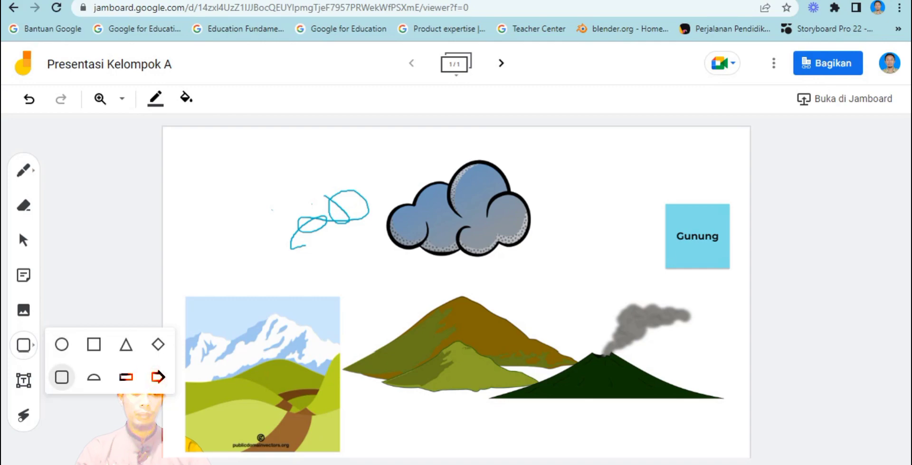
{"action": "left_click_drag", "start_coordinate": [201, 260], "coordinate": [380, 442]}
{"action": "left_click_drag", "start_coordinate": [287, 349], "coordinate": [265, 372]}
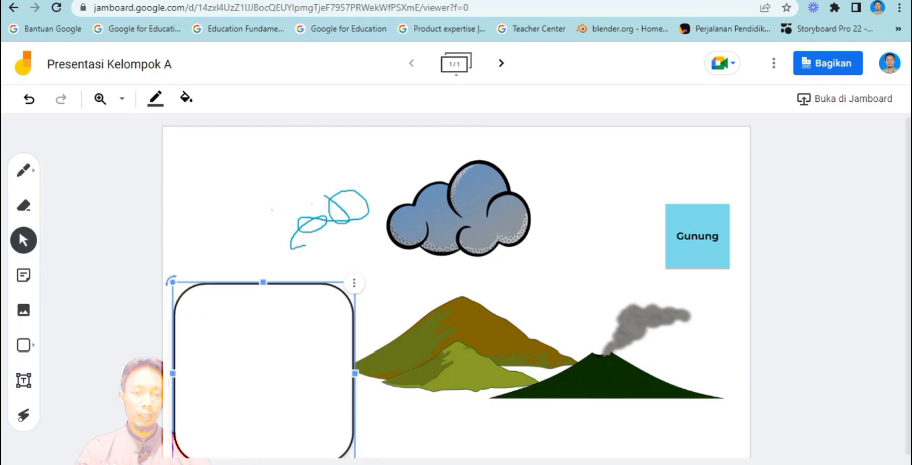
{"action": "key", "text": "Escape"}
- Try gray (Hitam), light blue and light green as fill colors for the rounded rectangle
{"action": "left_click", "coordinate": [263, 370]}
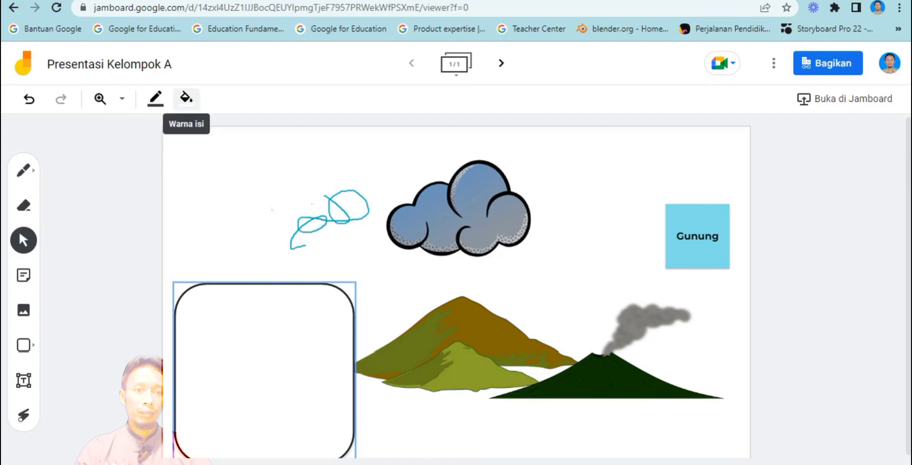
{"action": "left_click", "coordinate": [186, 98]}
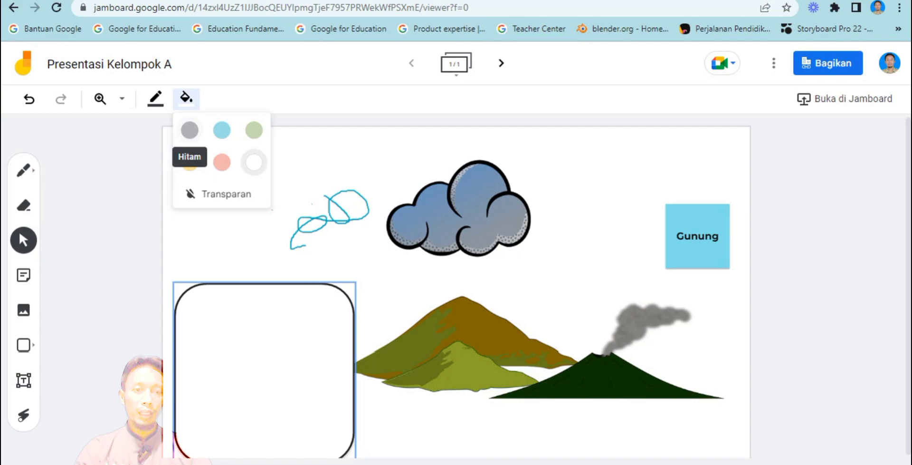
{"action": "left_click", "coordinate": [190, 130]}
{"action": "left_click", "coordinate": [186, 98]}
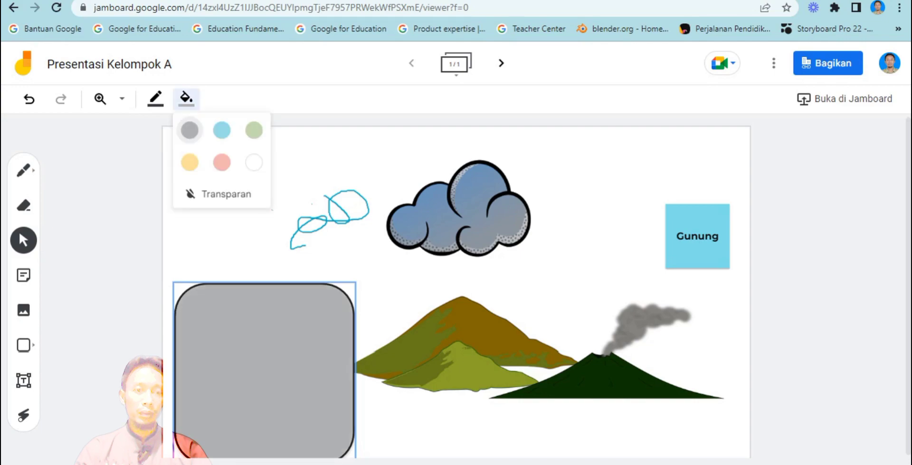
{"action": "left_click", "coordinate": [222, 130]}
{"action": "left_click", "coordinate": [186, 98]}
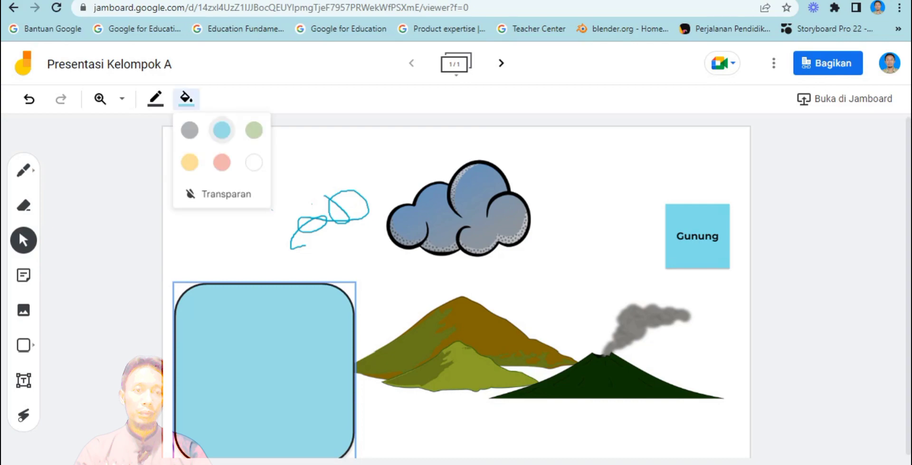
{"action": "left_click", "coordinate": [254, 130]}
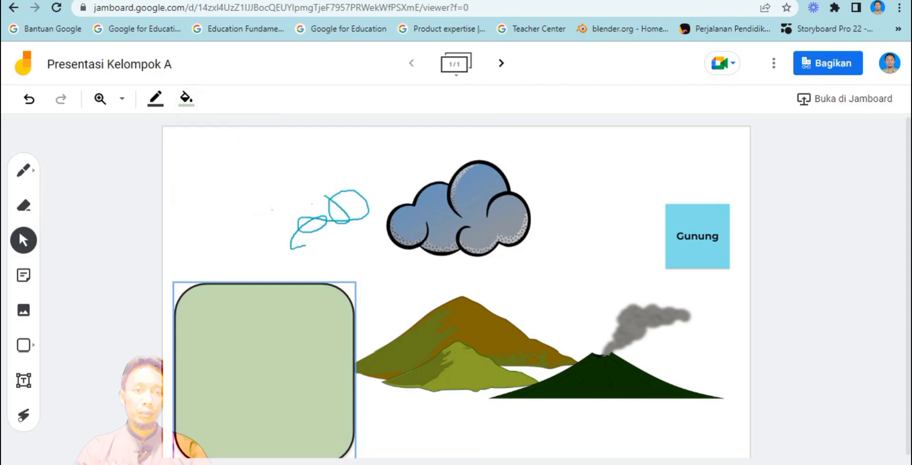
- Set the rounded rectangle's fill color to light red and finish editing the shape
{"action": "left_click", "coordinate": [186, 98]}
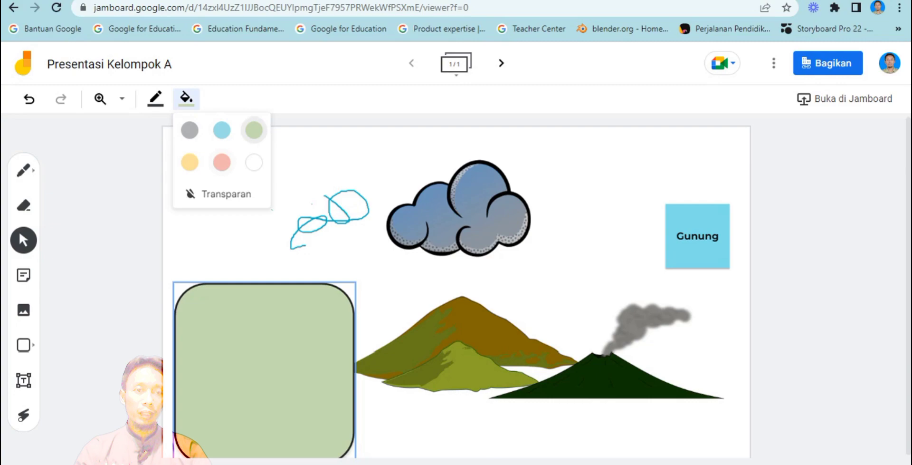
{"action": "left_click", "coordinate": [221, 162]}
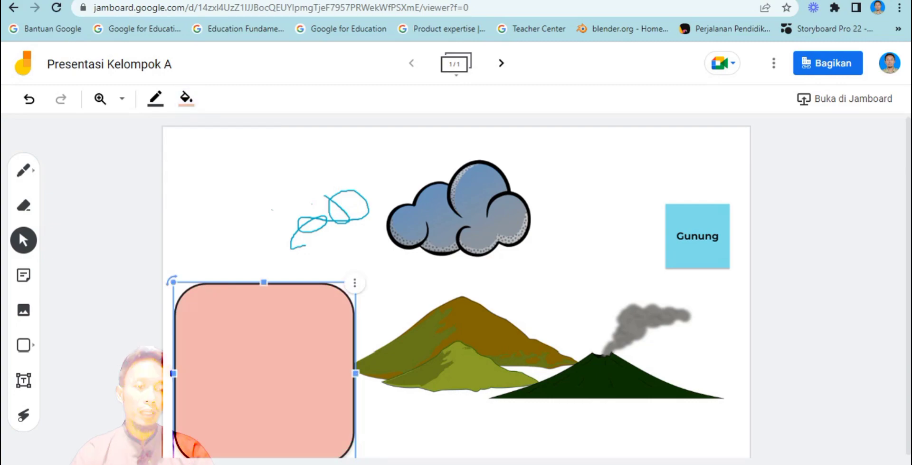
{"action": "key", "text": "Escape"}
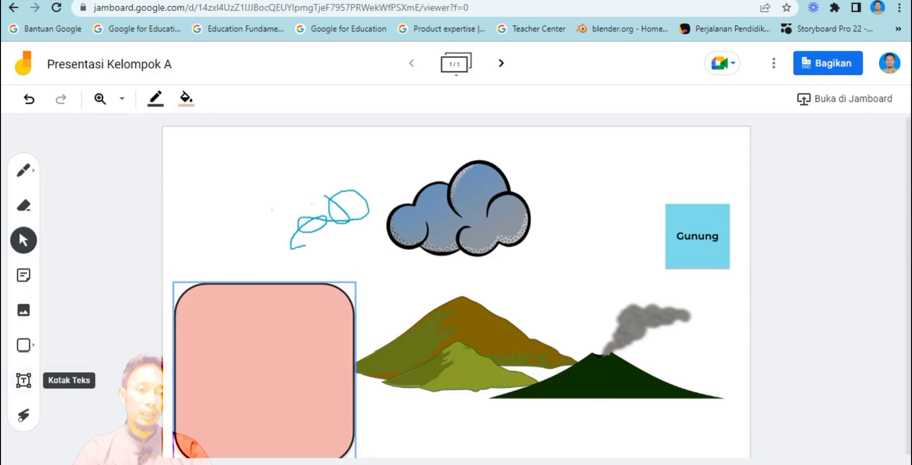
- Add a text box near the top of the rounded rectangle and enter "Kisah Gunung Pa" in it
{"action": "left_click", "coordinate": [24, 380]}
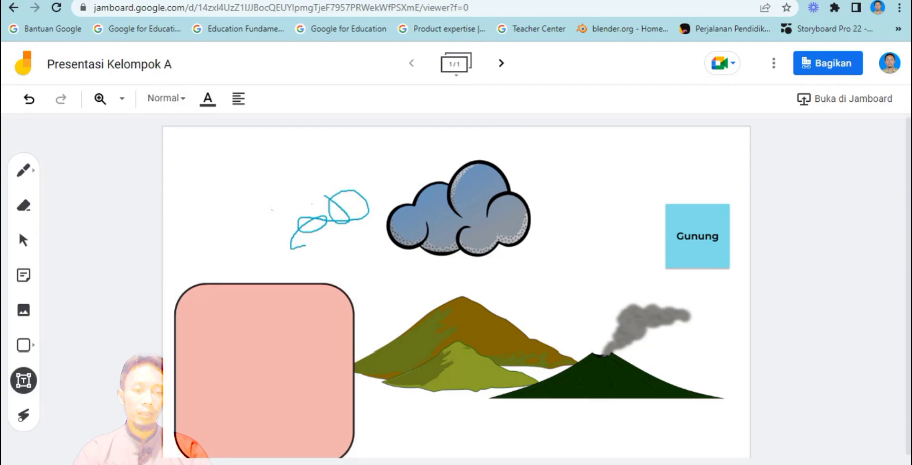
{"action": "left_click_drag", "start_coordinate": [199, 313], "coordinate": [277, 325]}
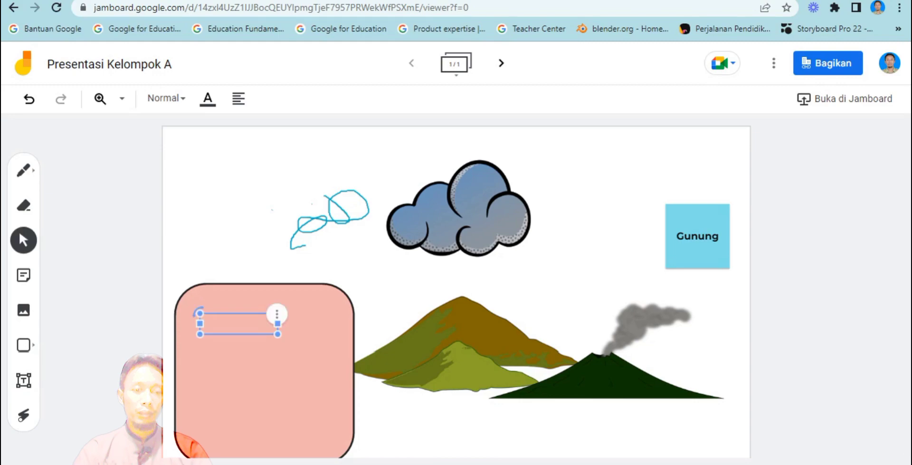
{"action": "left_click", "coordinate": [202, 324]}
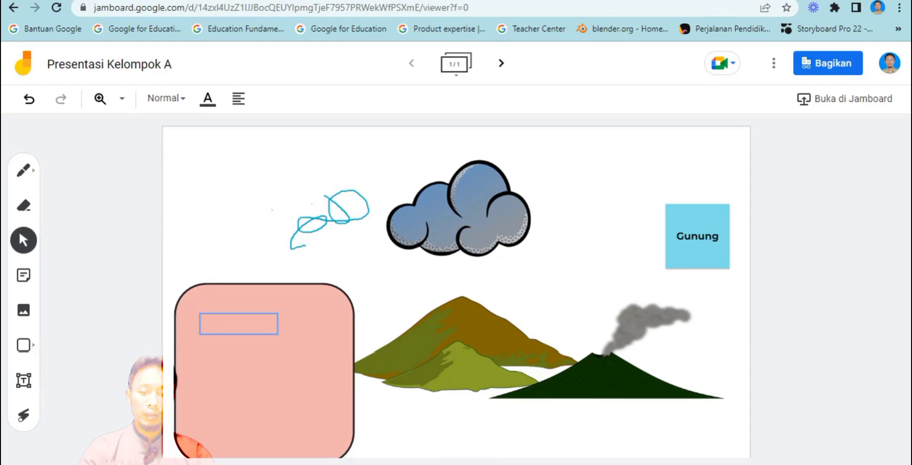
{"action": "type", "text": "Kisa"}
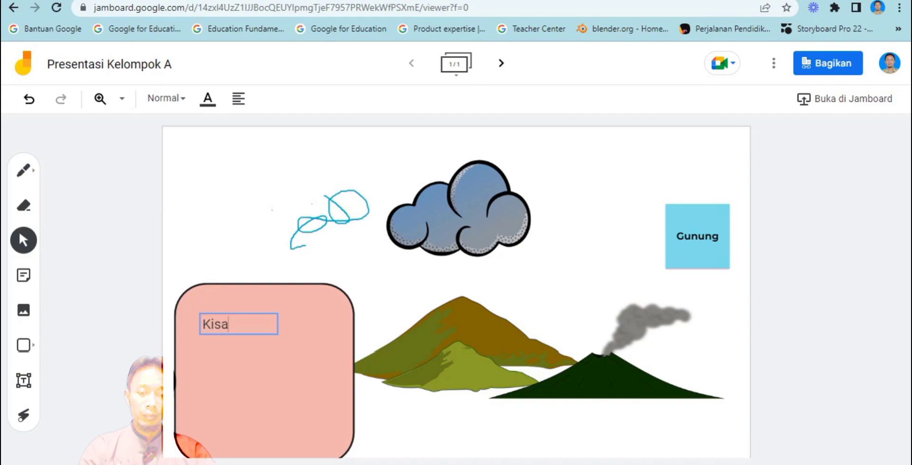
{"action": "type", "text": "h Gunung"}
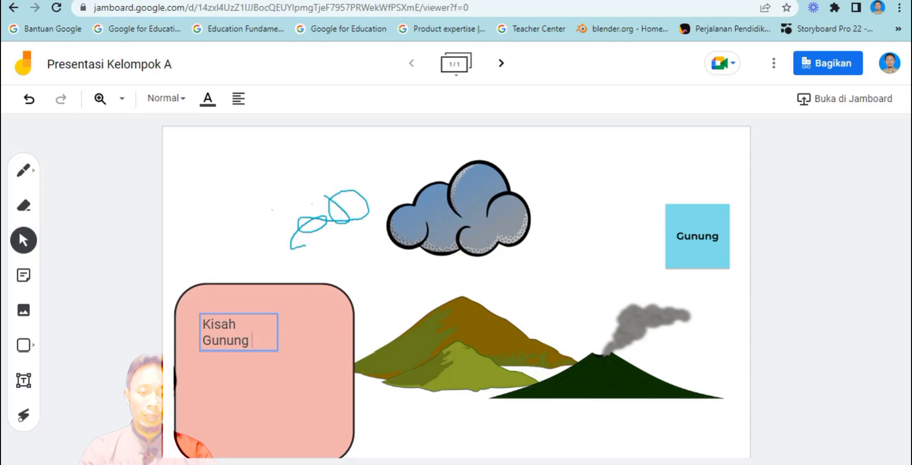
{"action": "type", "text": "Pa"}
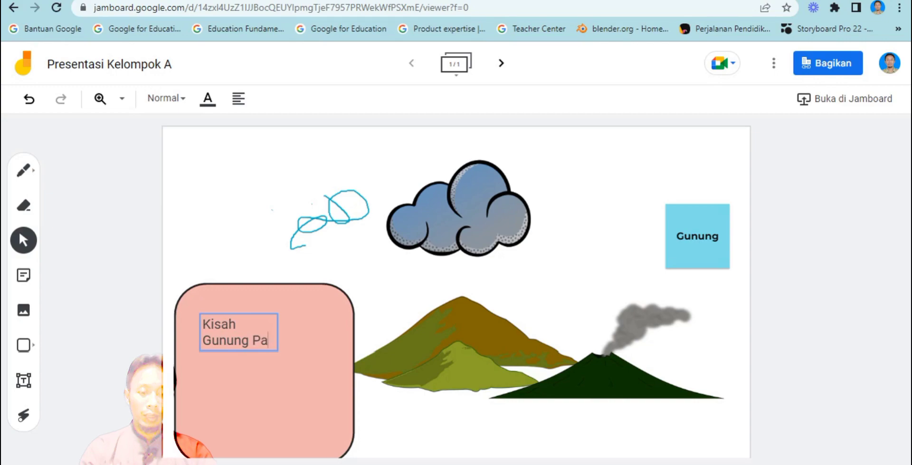